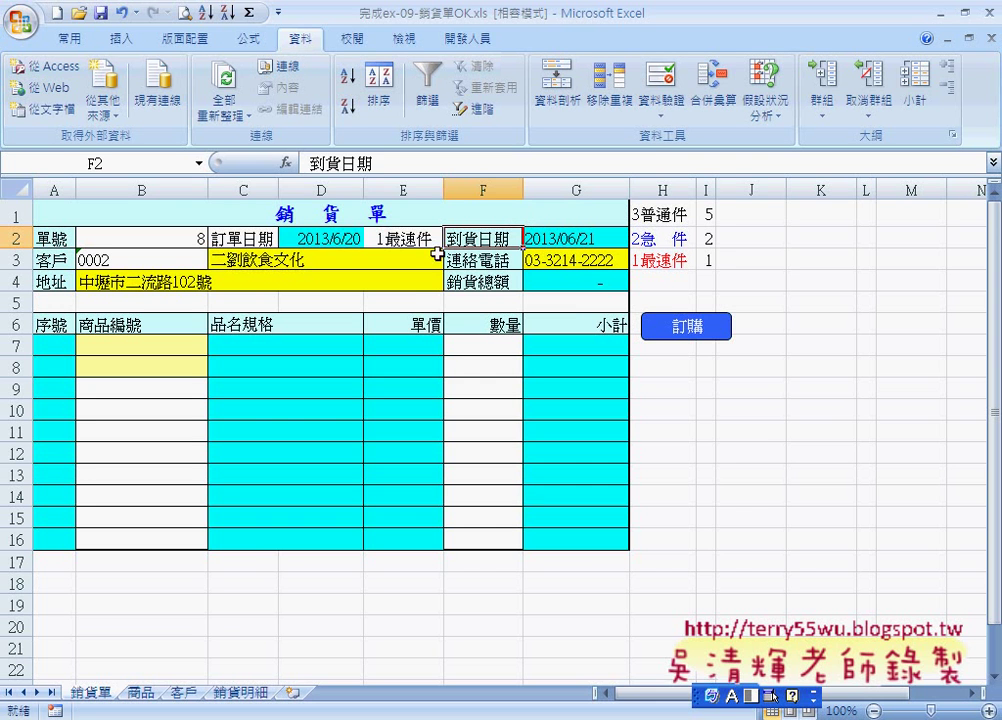
Choose 2急 件 as E2's delivery type so G2 updates to 2013/06/22
click(300, 243)
click(414, 240)
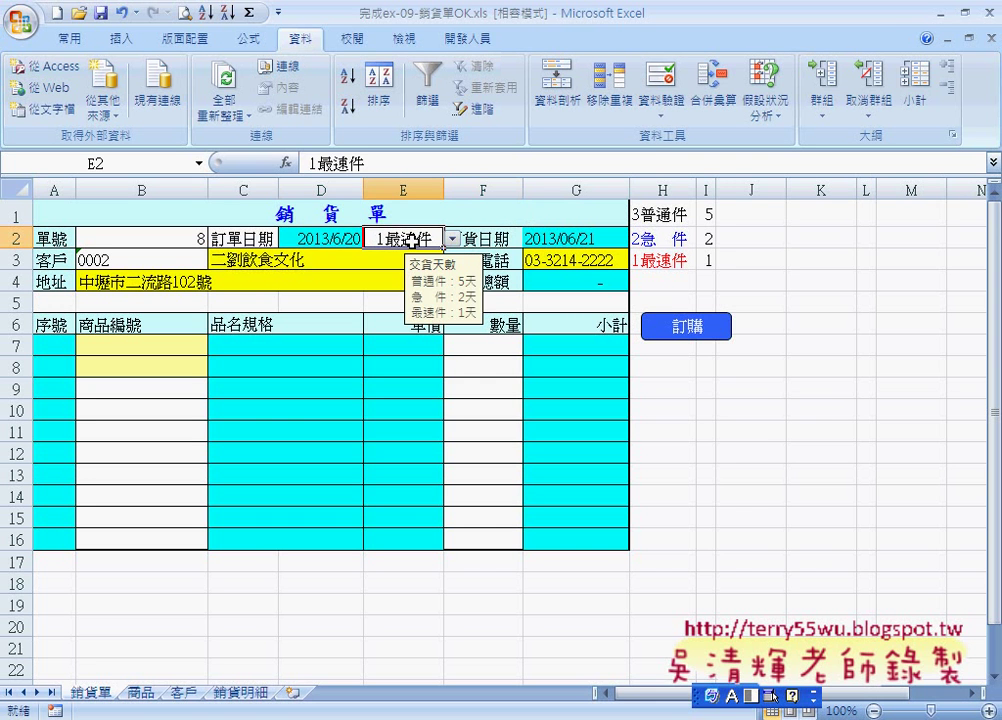
click(452, 239)
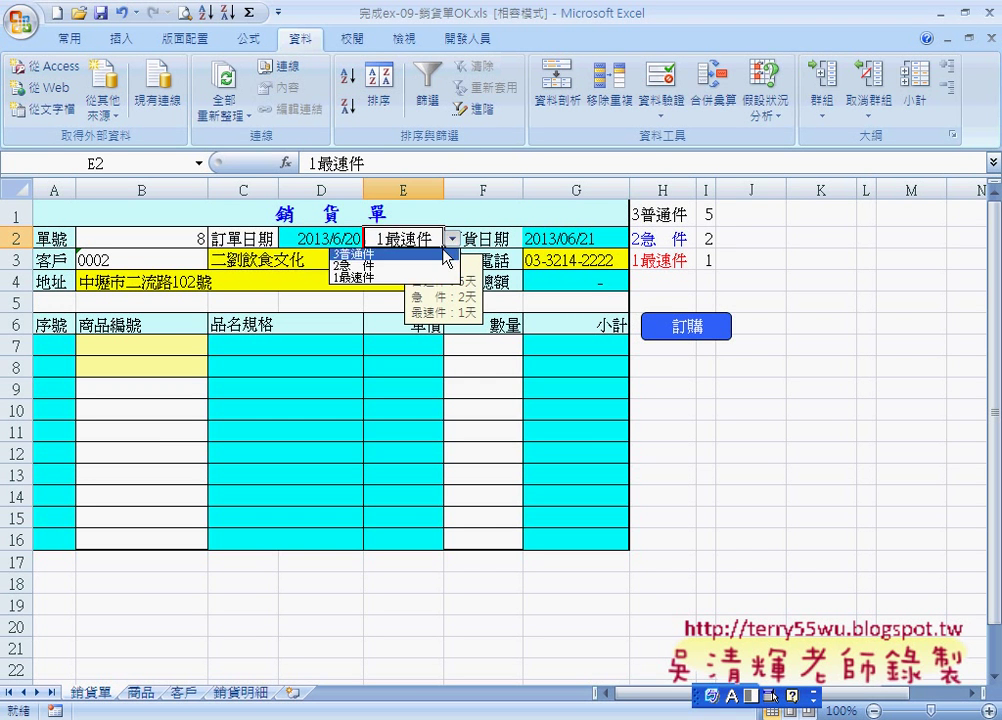
click(350, 268)
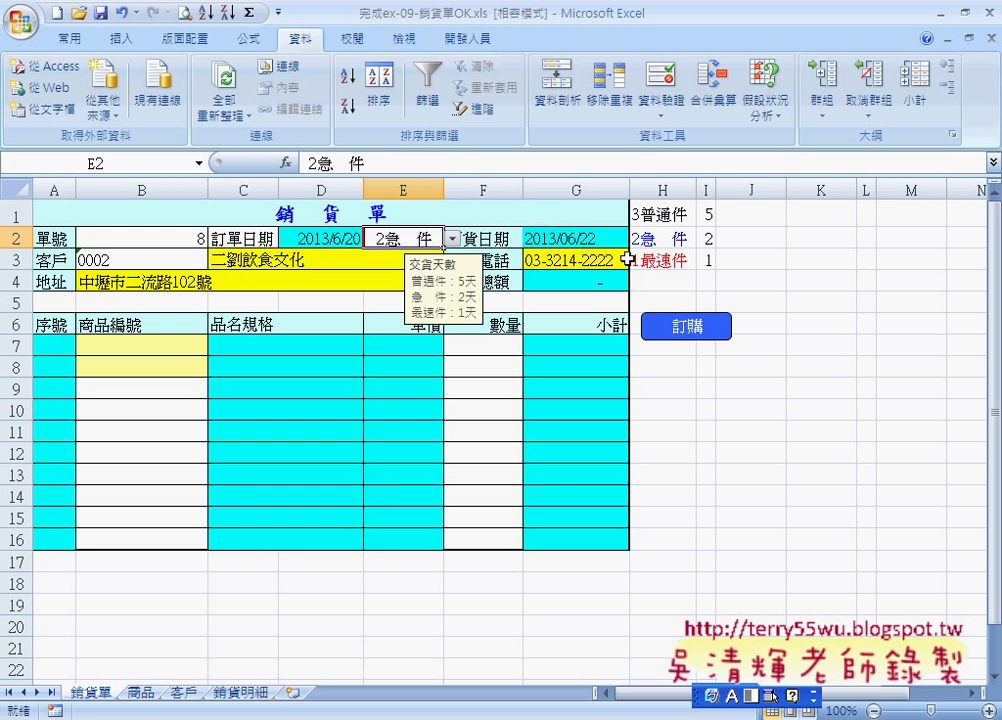
drag(665, 219, 707, 260)
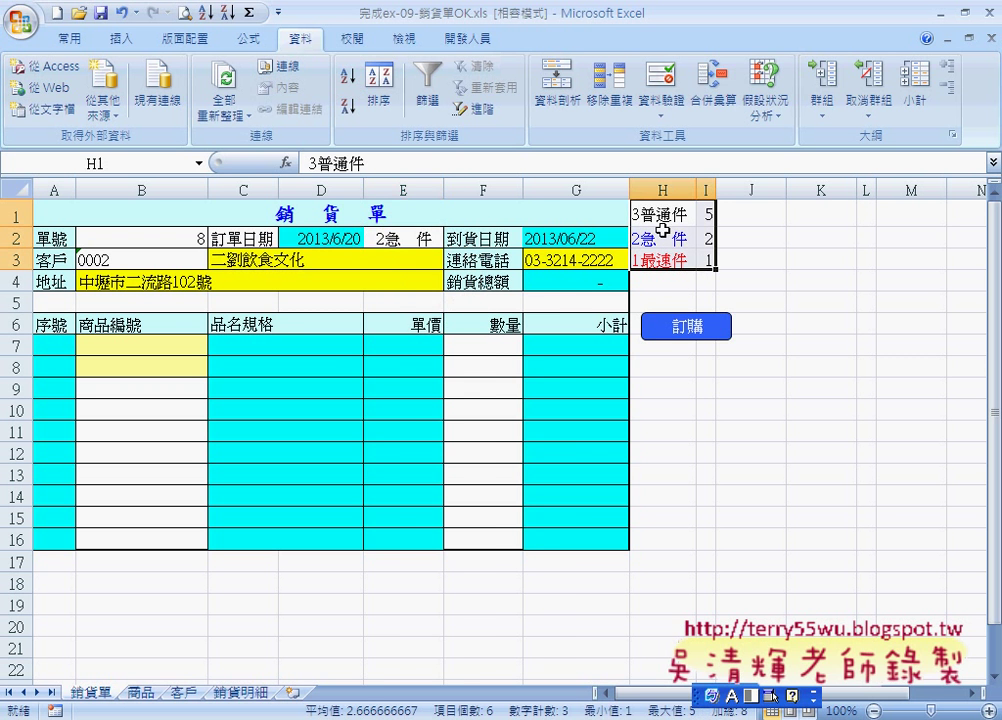
click(428, 239)
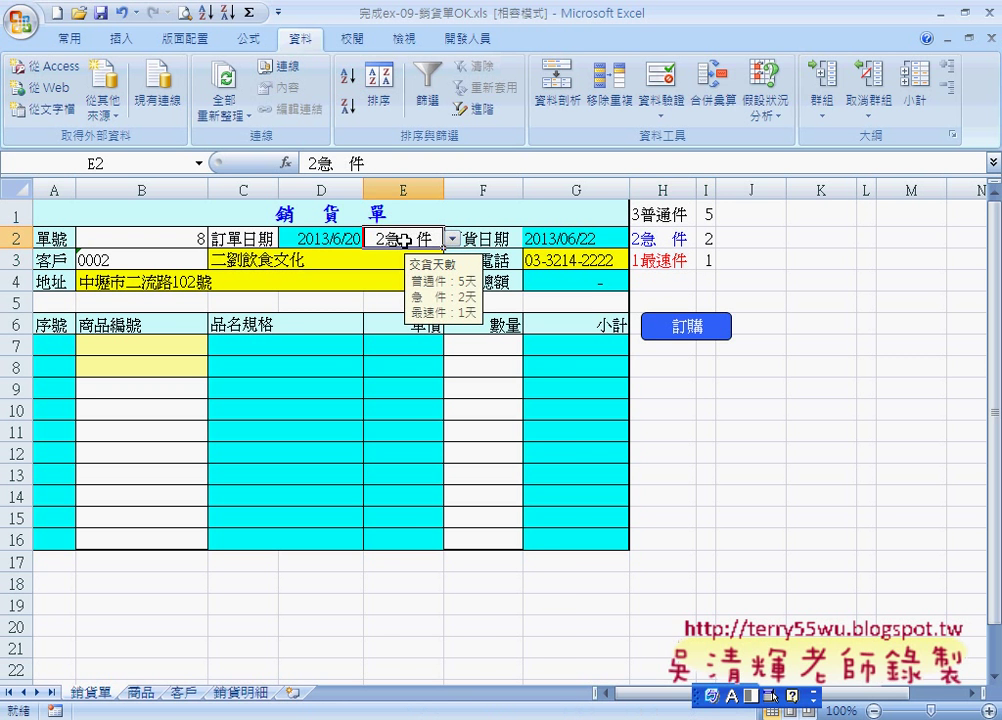
click(663, 80)
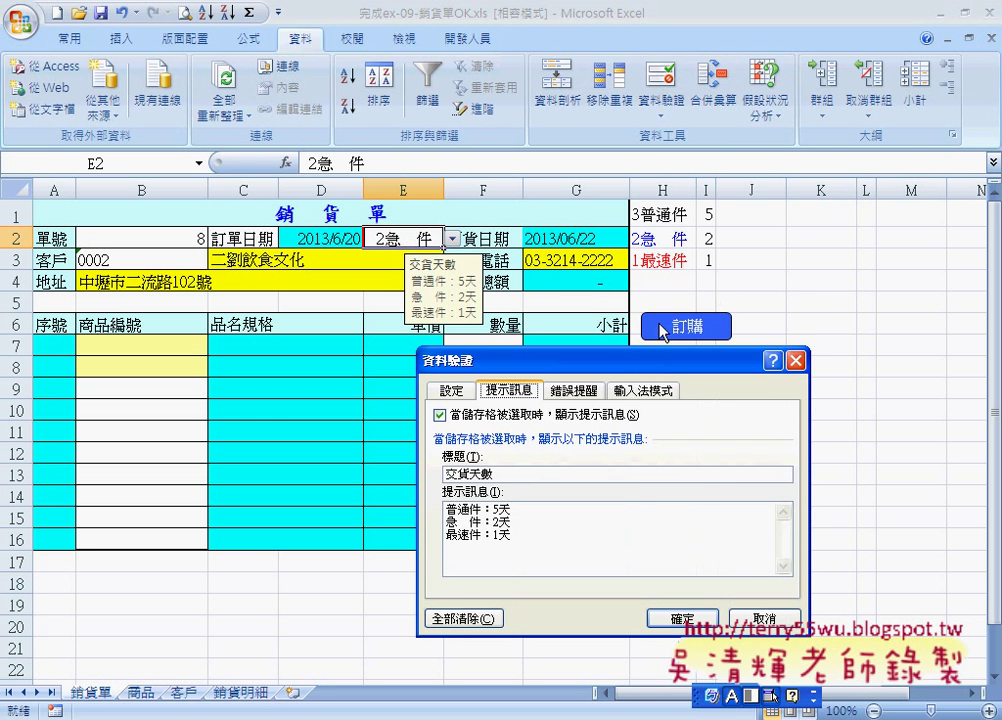
drag(622, 368, 669, 208)
click(491, 231)
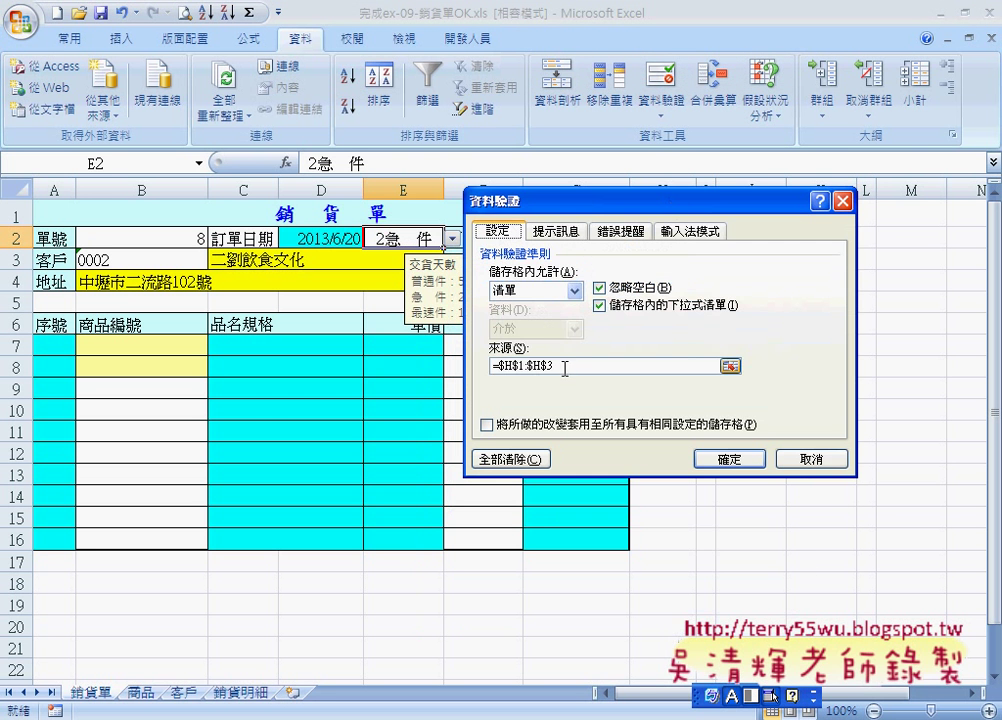
drag(613, 202, 528, 364)
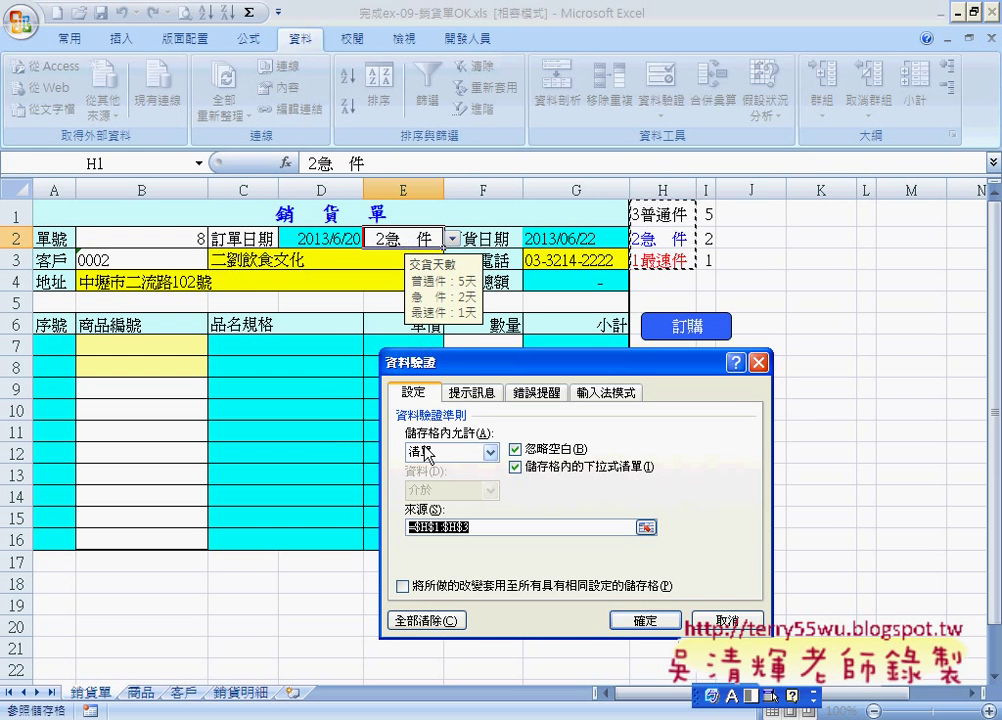
drag(425, 361, 371, 355)
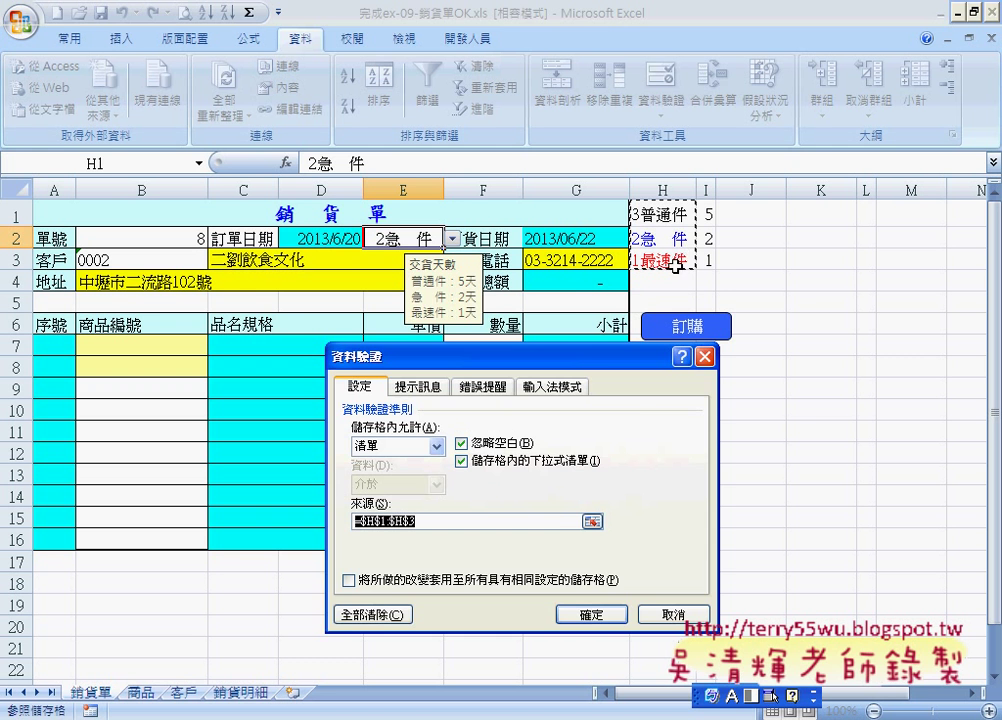
click(705, 357)
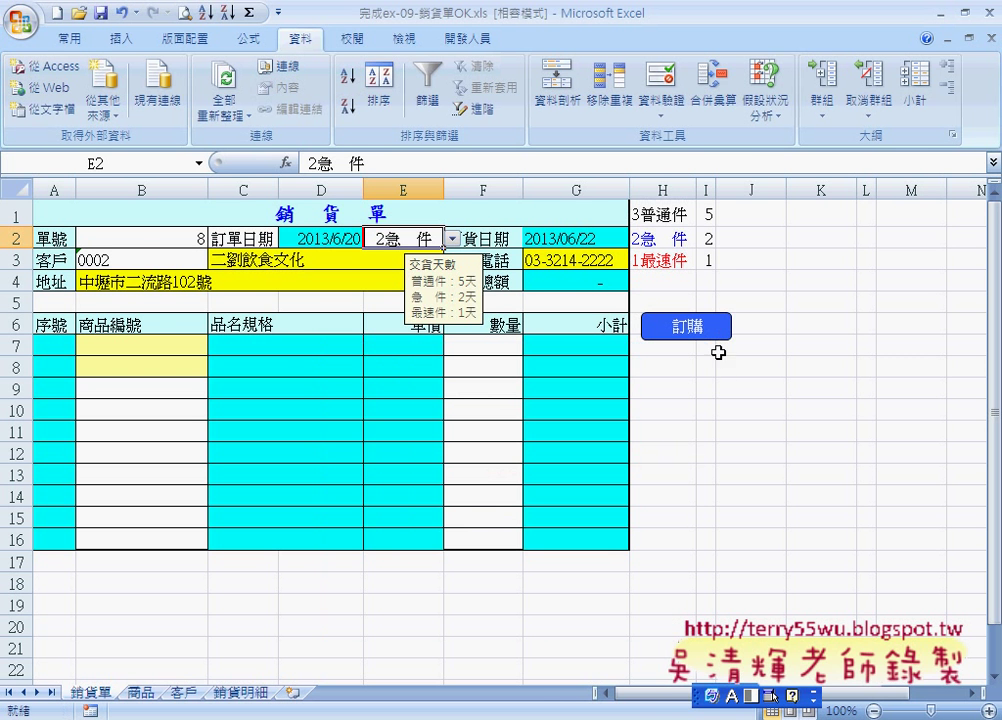
Cut the delivery-type list from H1:I3 and paste it into A2 of a new sheet
drag(708, 259, 660, 216)
right_click(677, 229)
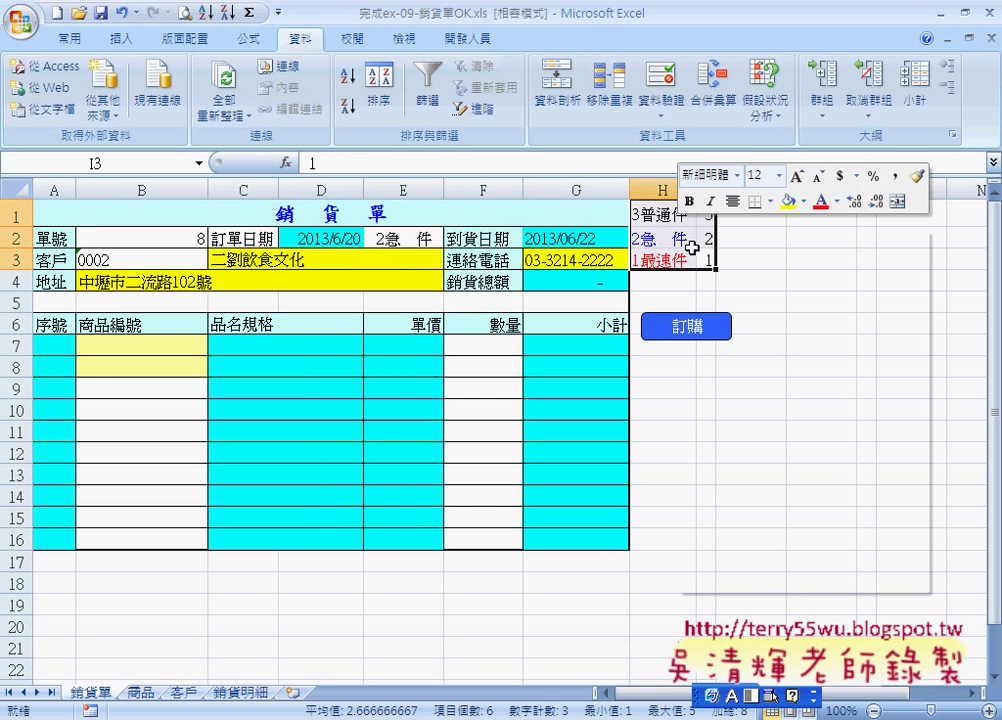
click(712, 243)
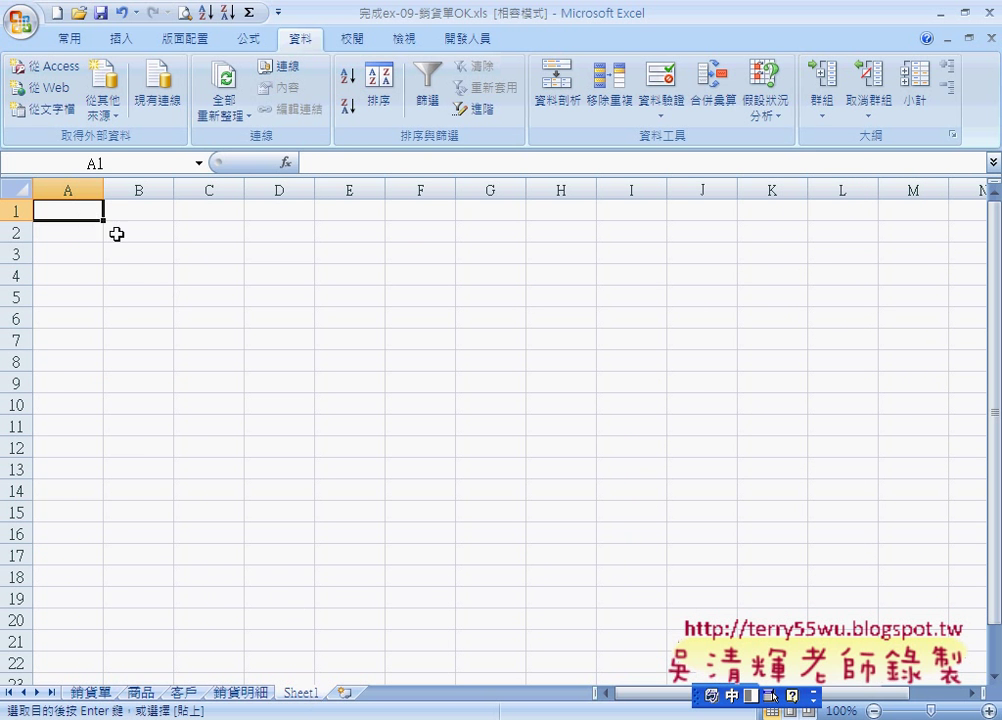
click(79, 230)
right_click(79, 230)
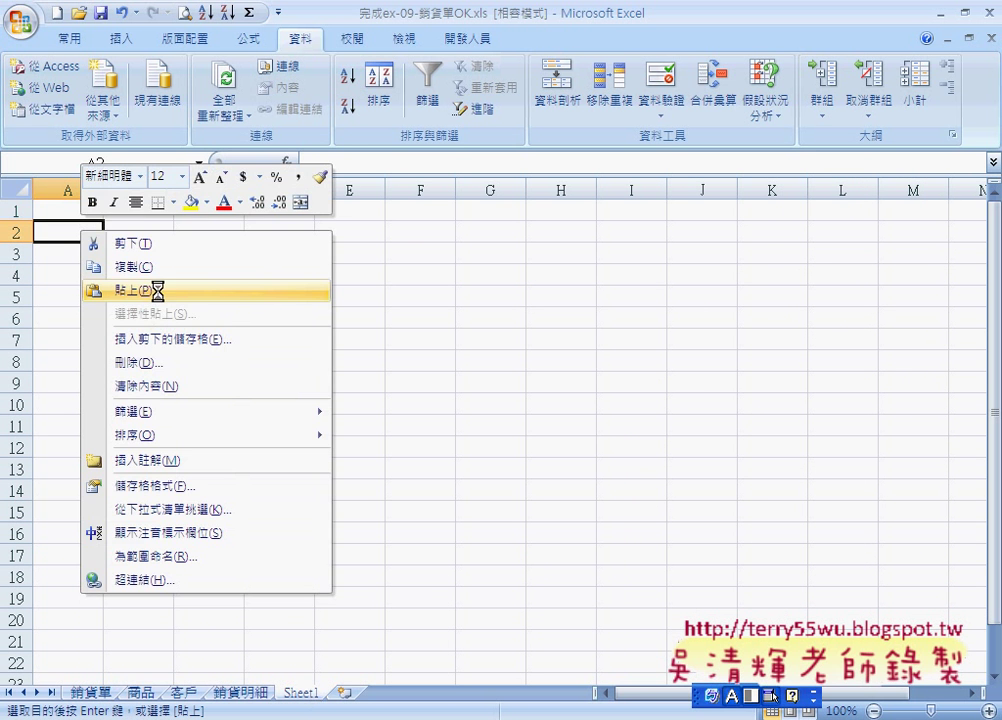
click(157, 289)
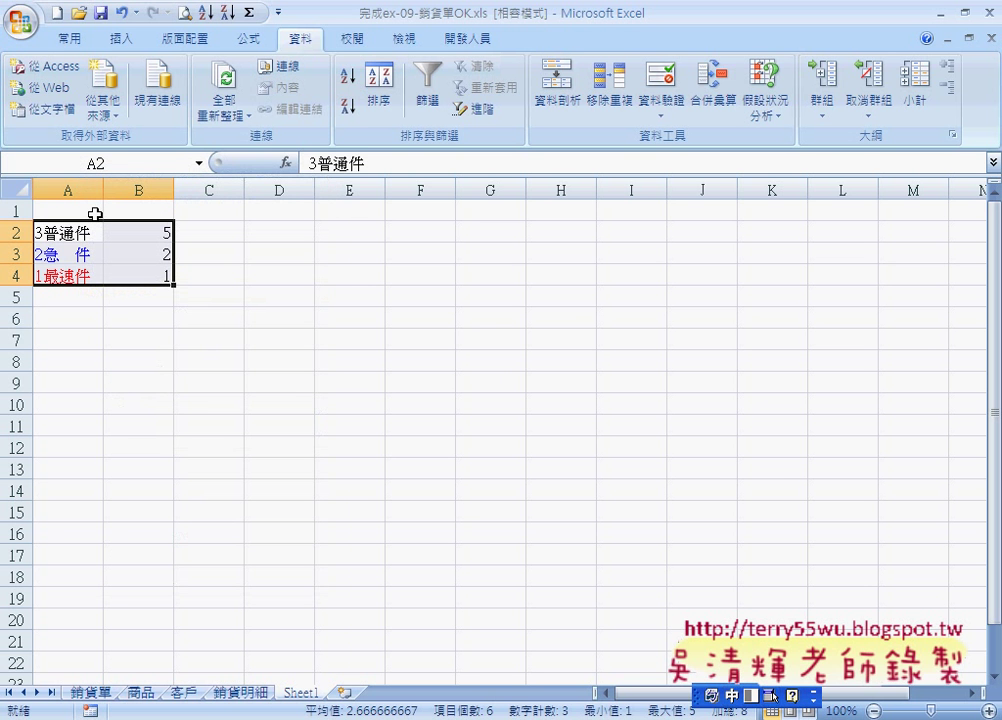
Rename the new sheet to 郵件 and go back to 銷貨單
double_click(303, 693)
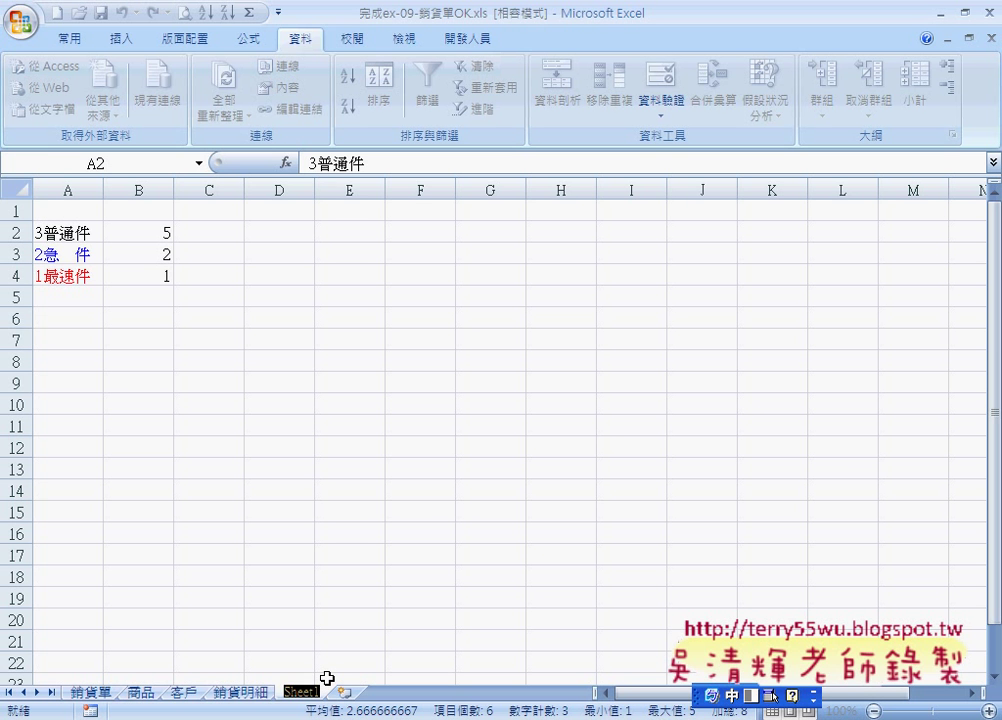
text(u.6)
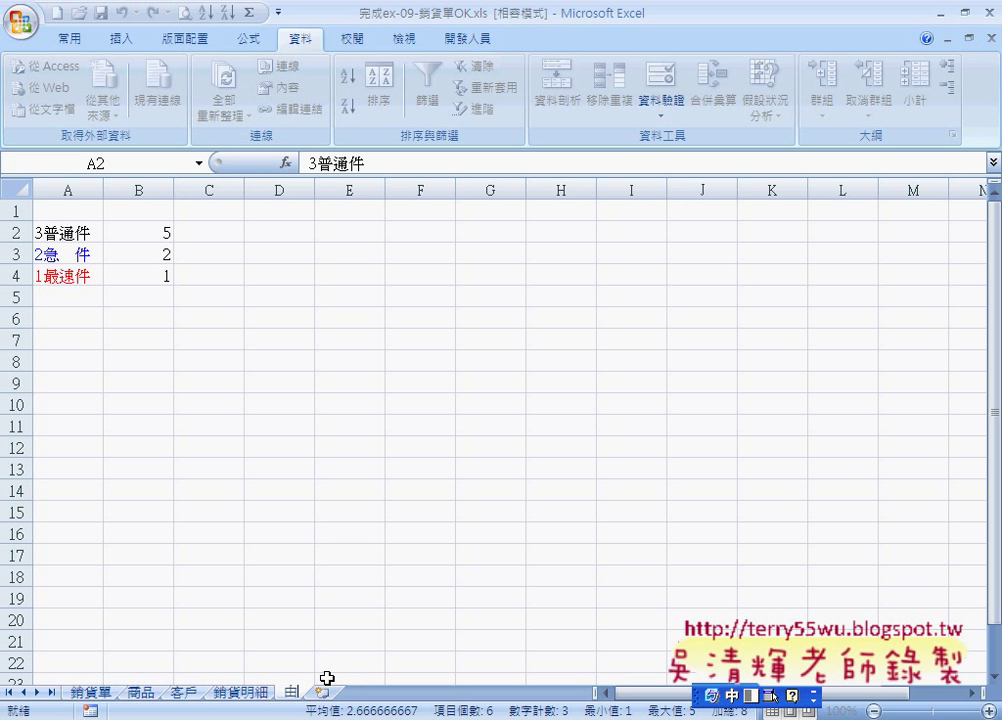
text(5)
text(4)
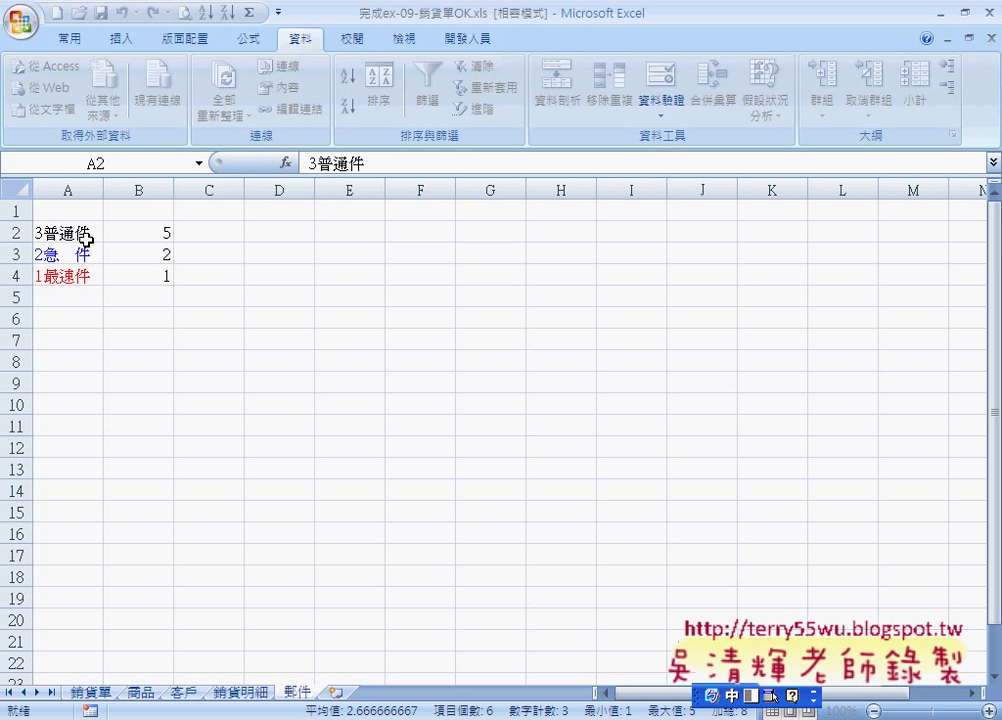
click(95, 692)
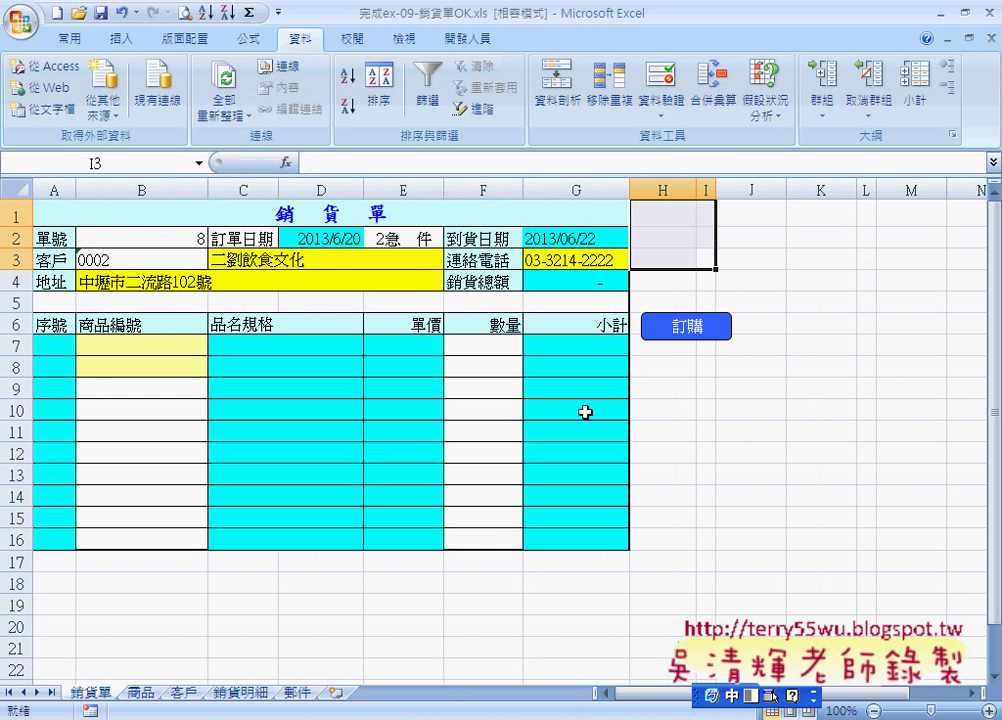
Inspect E2's validation source, delete #REF!, cancel without saving, and open the 郵件 sheet
click(417, 238)
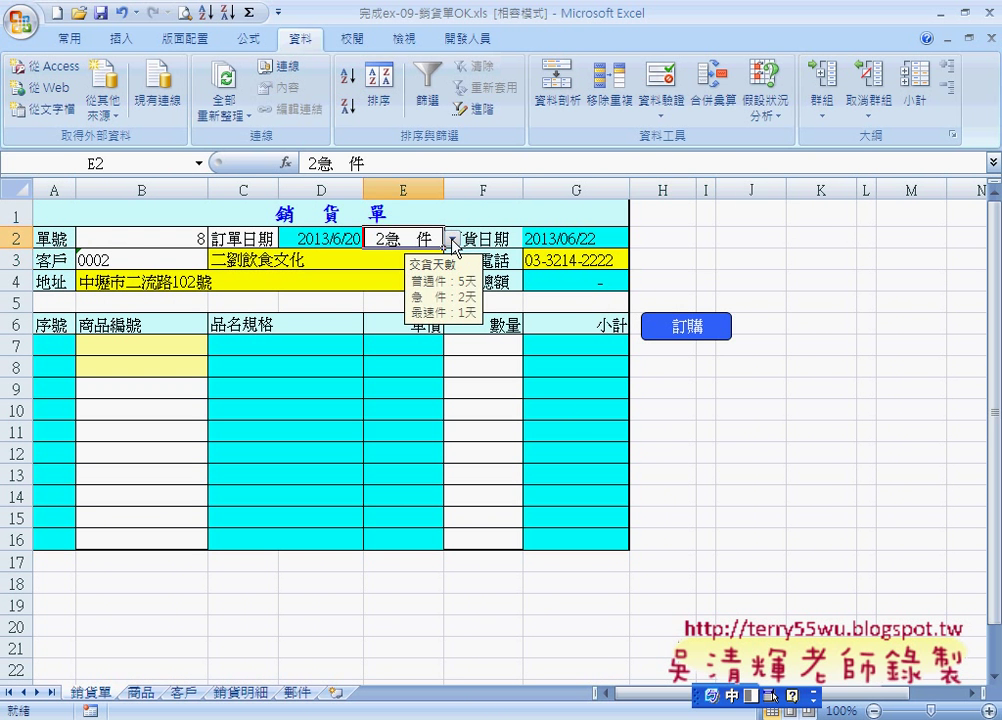
key(Right)
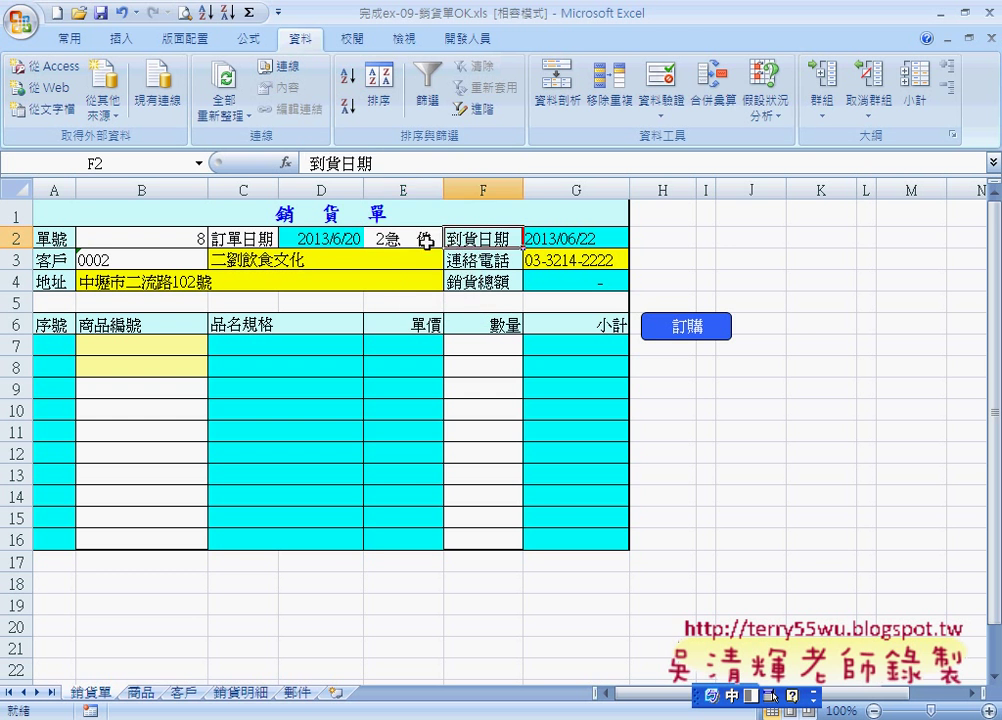
key(Left)
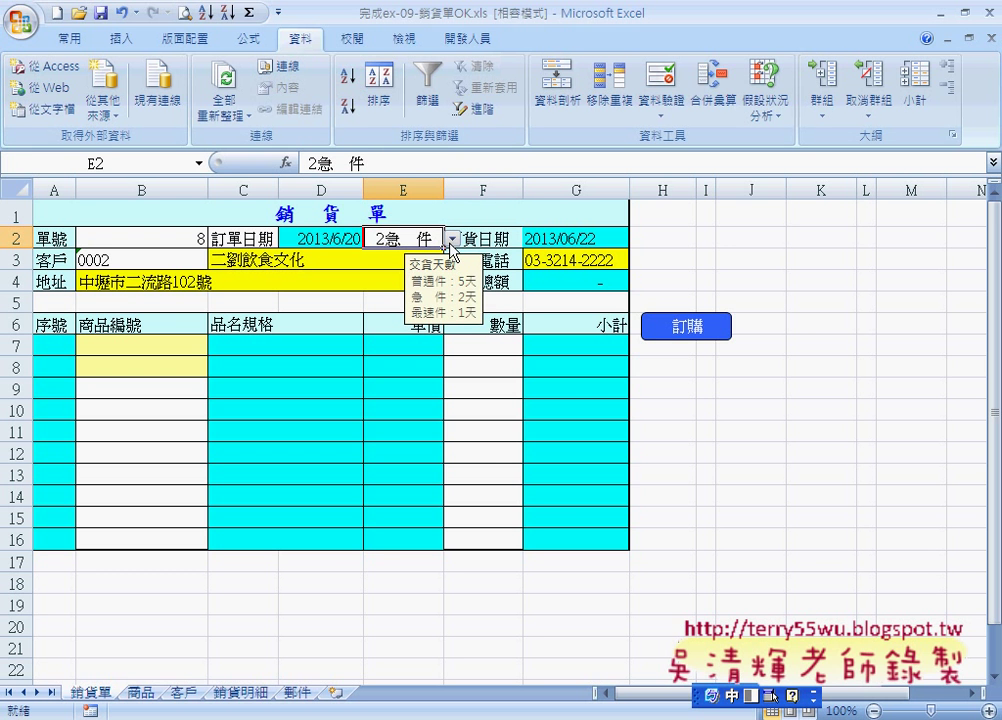
click(660, 78)
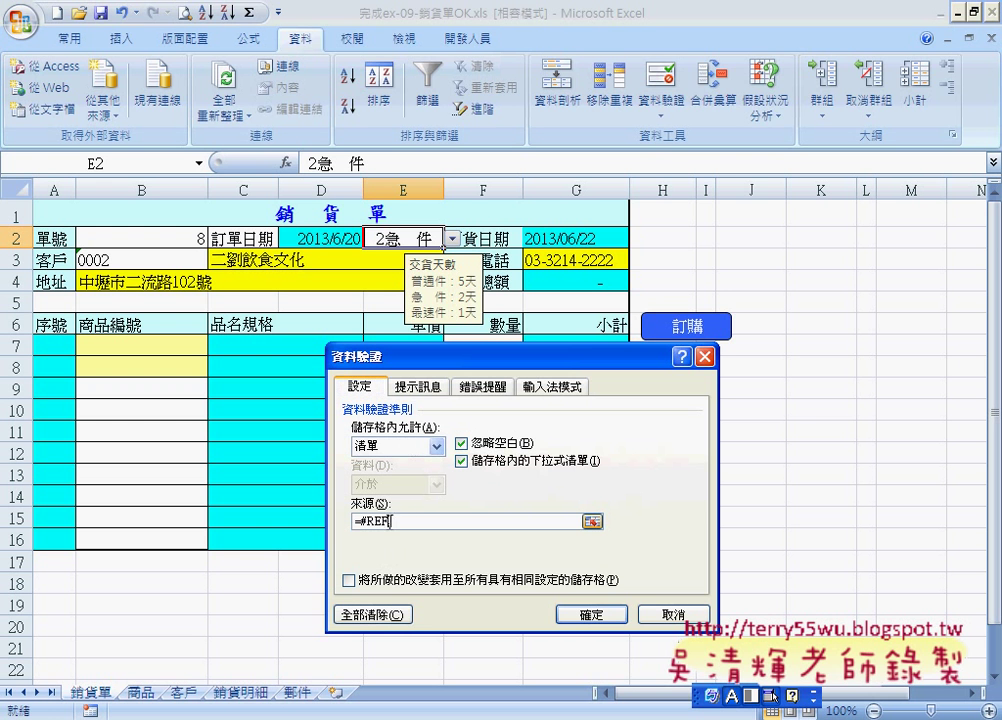
drag(392, 522, 366, 522)
key(shift)
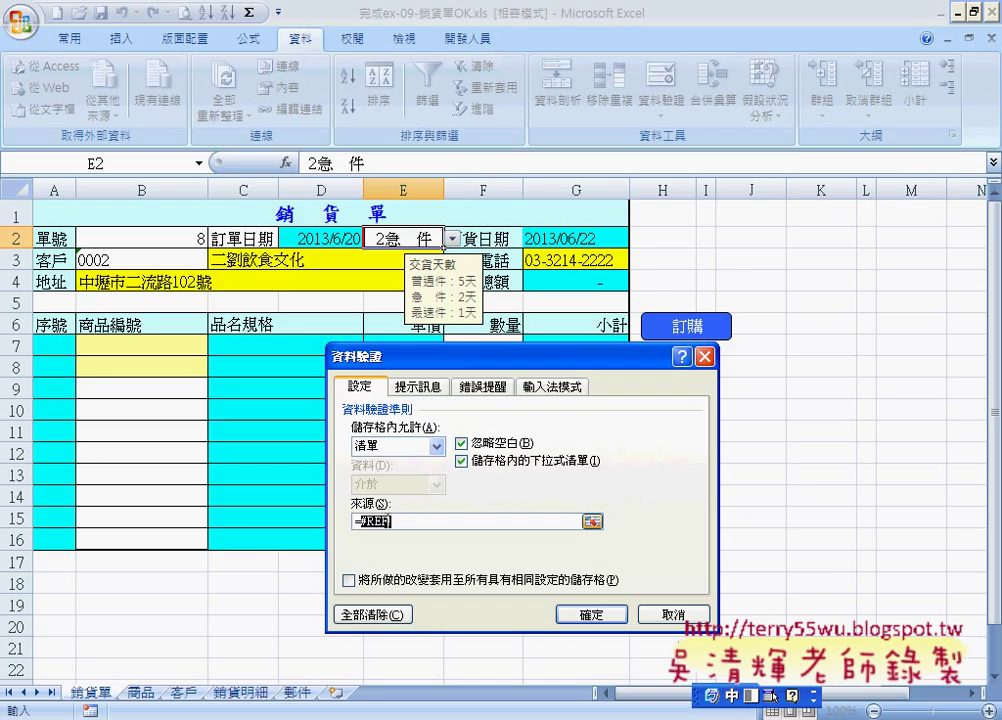
key(BackSpace)
click(668, 614)
click(297, 692)
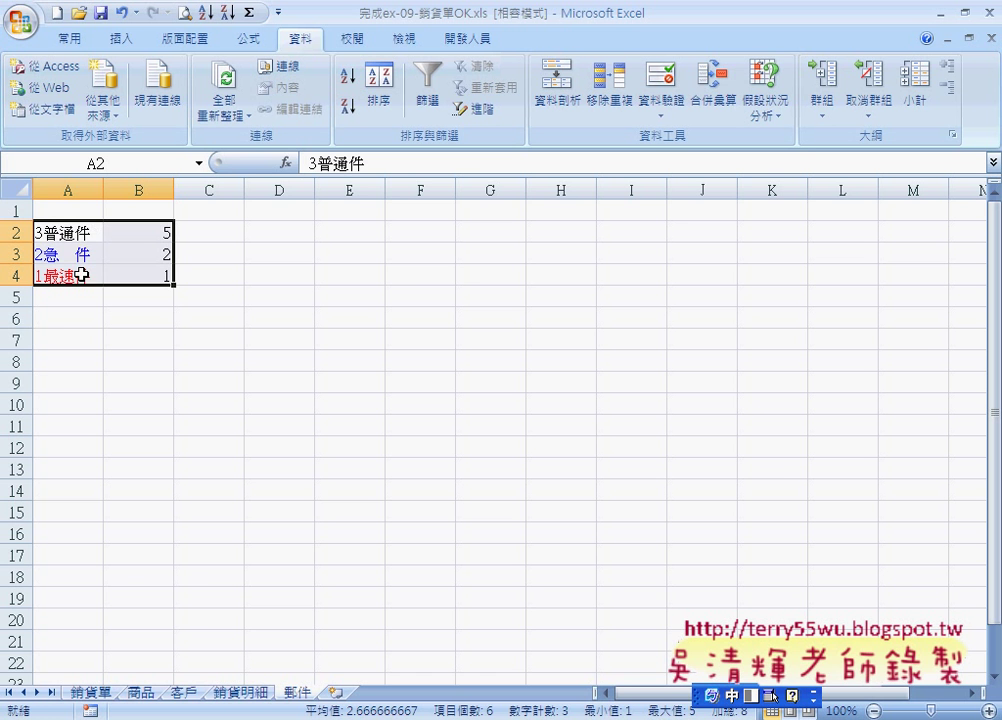
Replace E2's #REF! validation source with =郵件!A2:A4 and confirm it
click(93, 694)
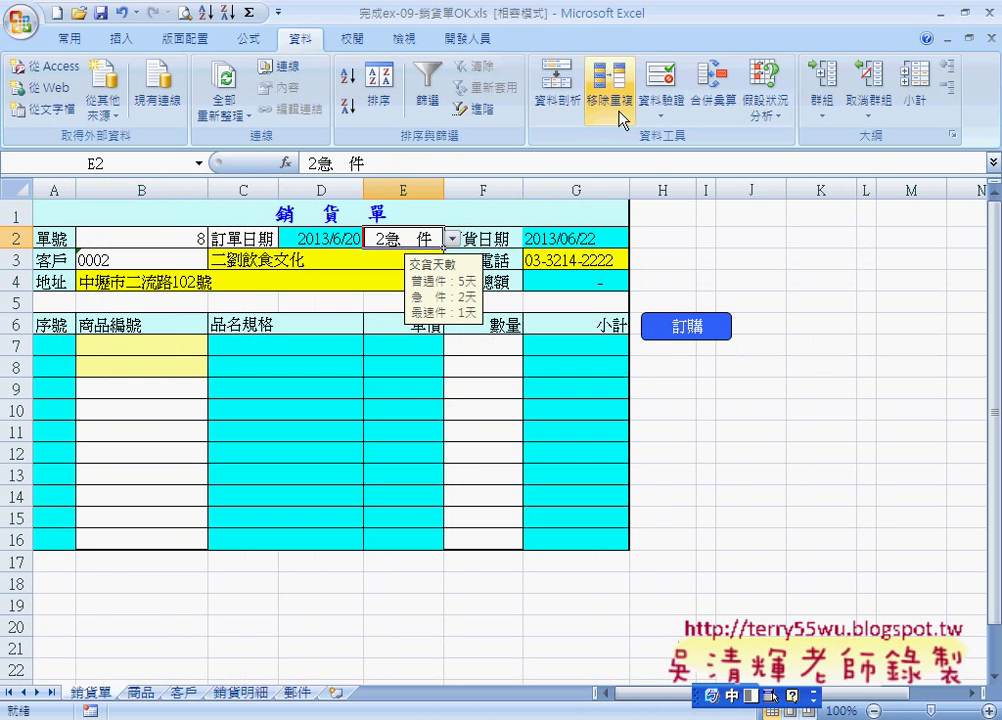
click(657, 105)
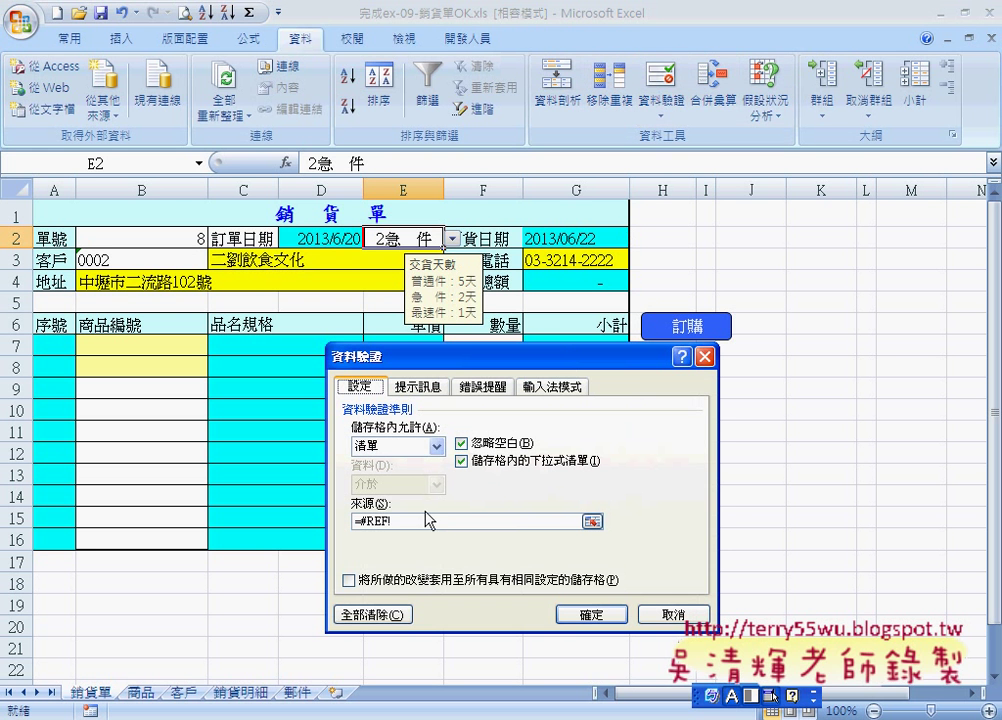
drag(390, 520, 357, 520)
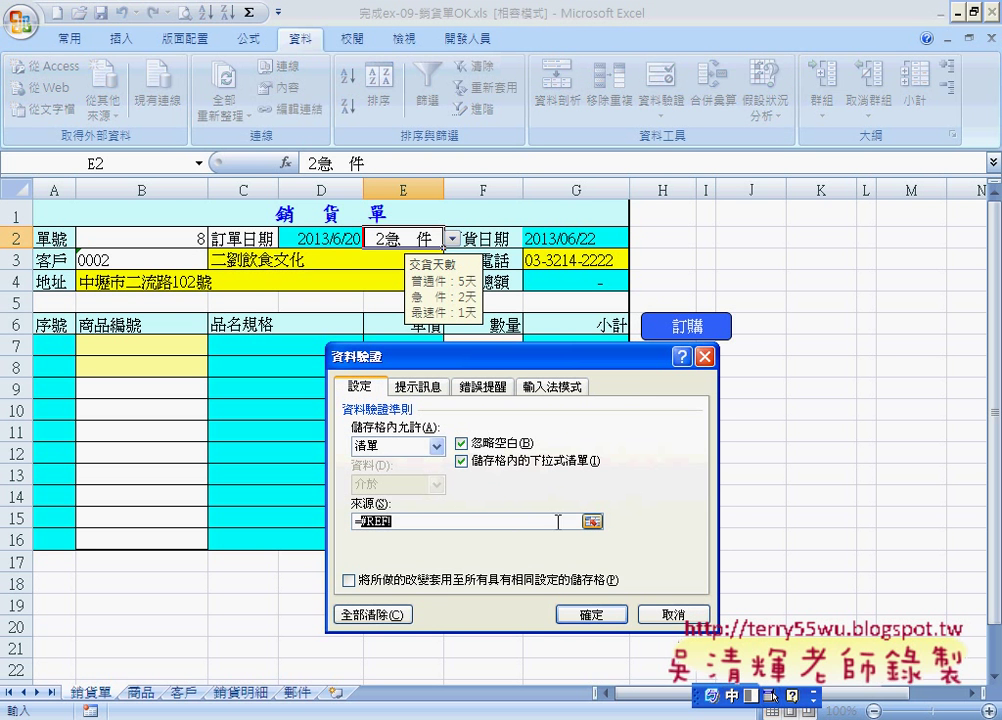
text(u)
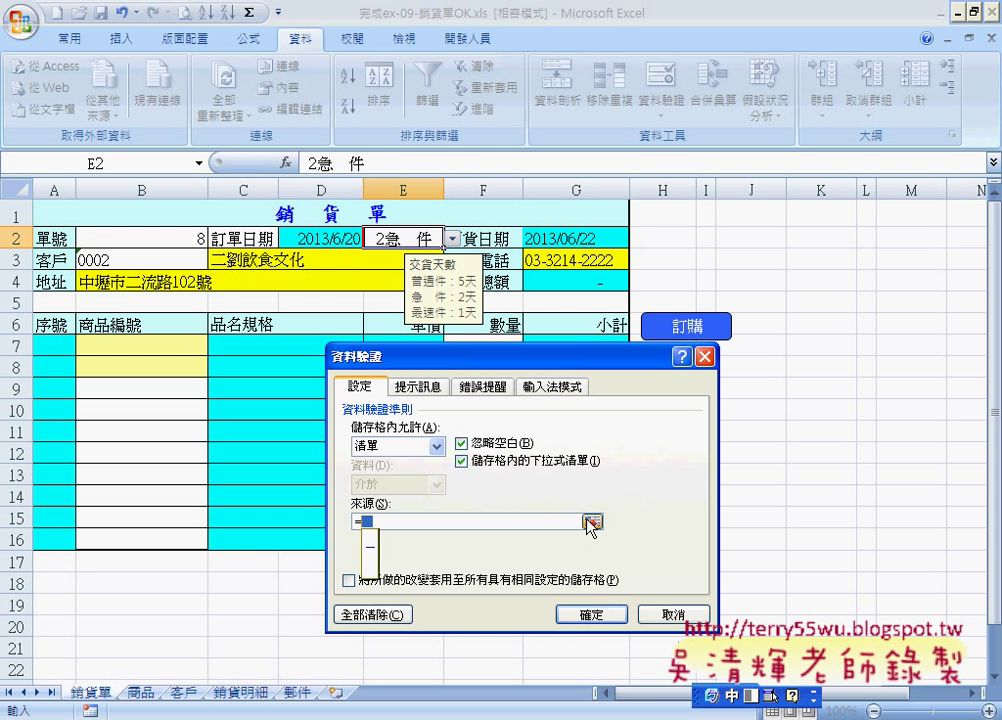
text(6r)
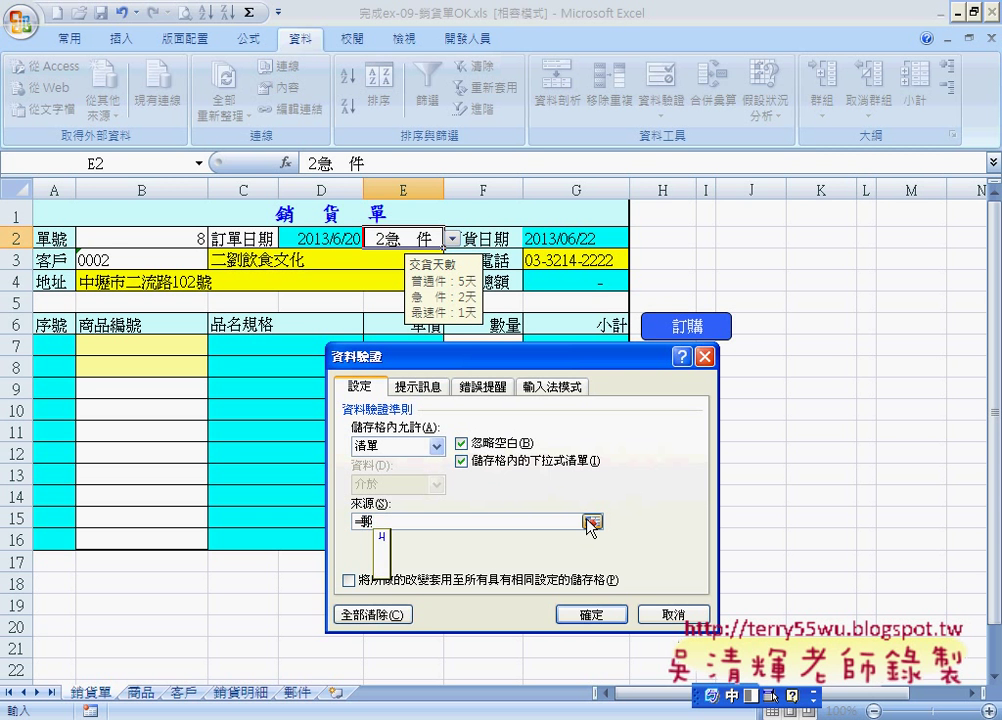
text(4)
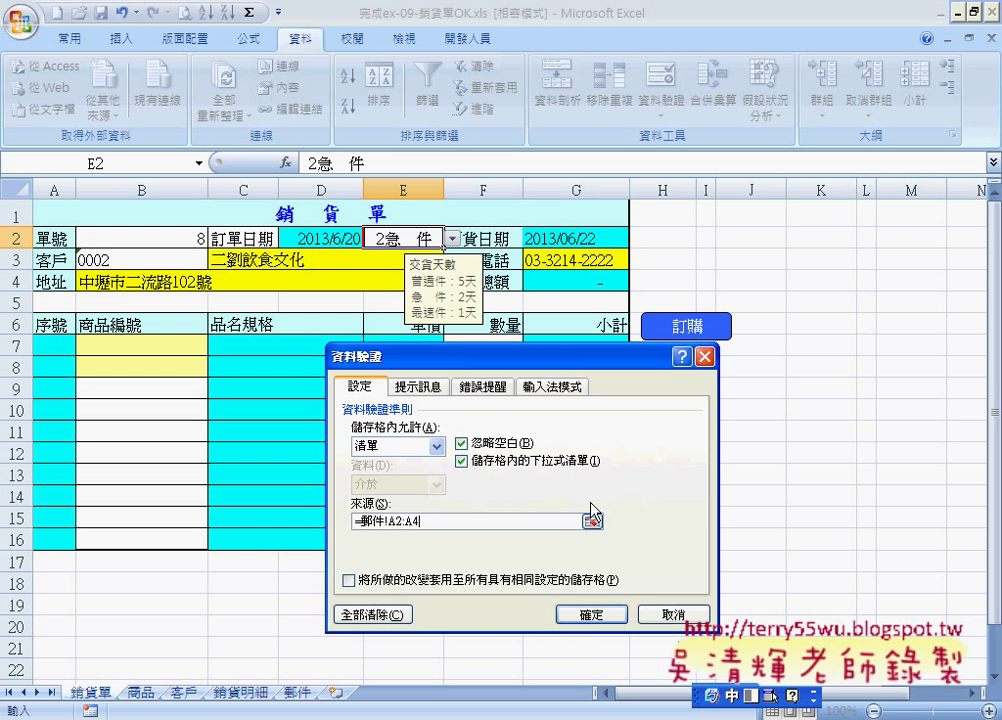
click(591, 614)
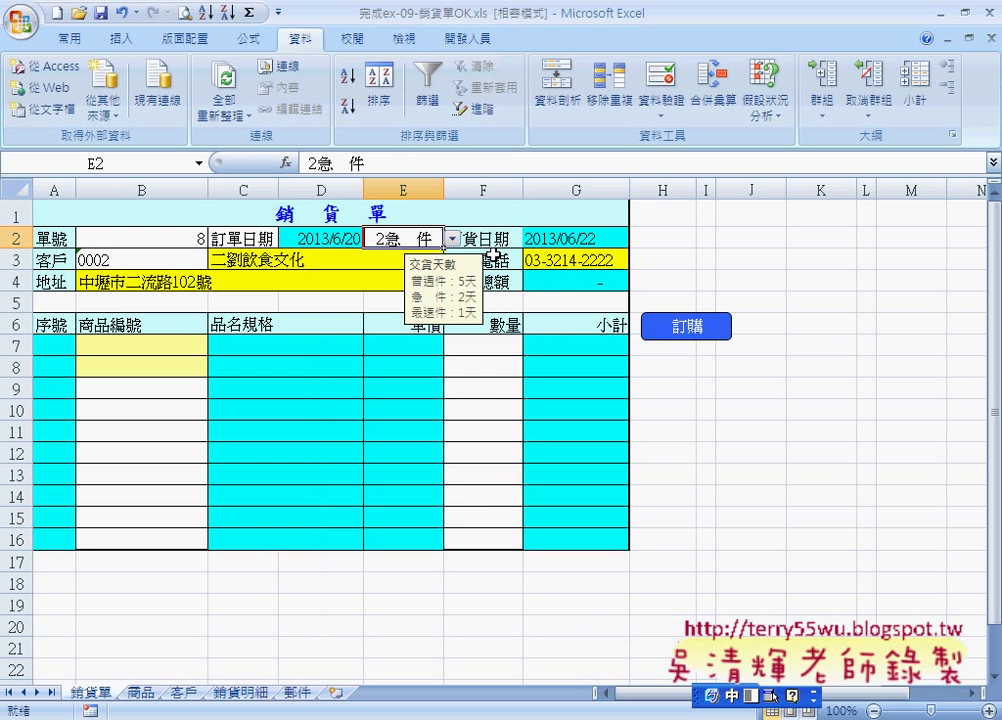
Check that E2's dropdown lists 3普通件, 2急件 and 1最速件, then open 郵件
click(453, 239)
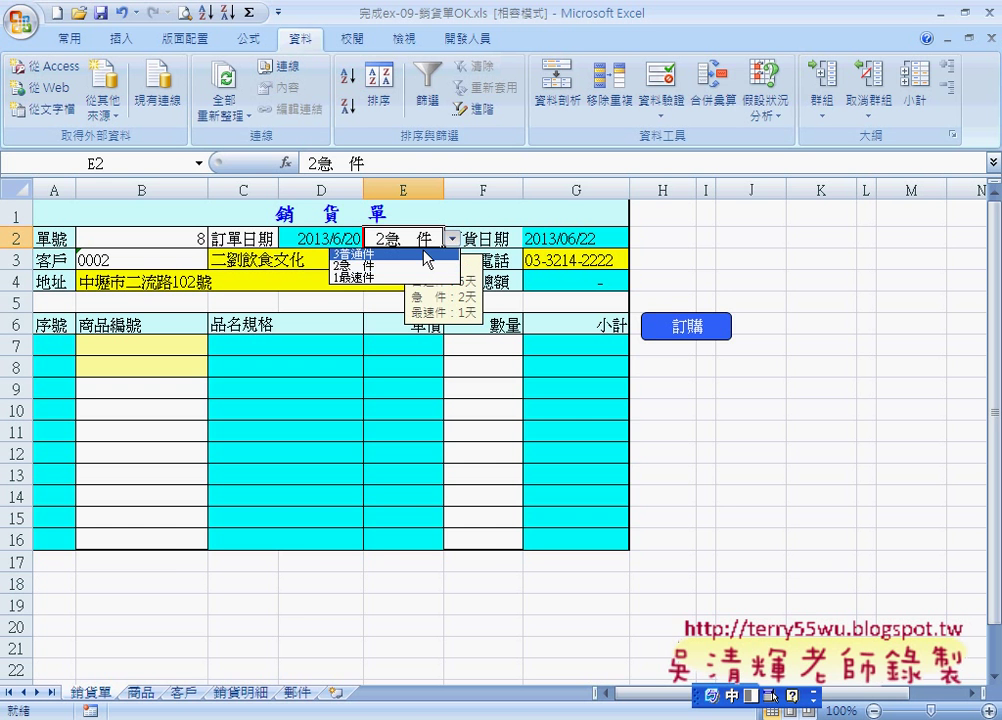
click(296, 693)
click(298, 693)
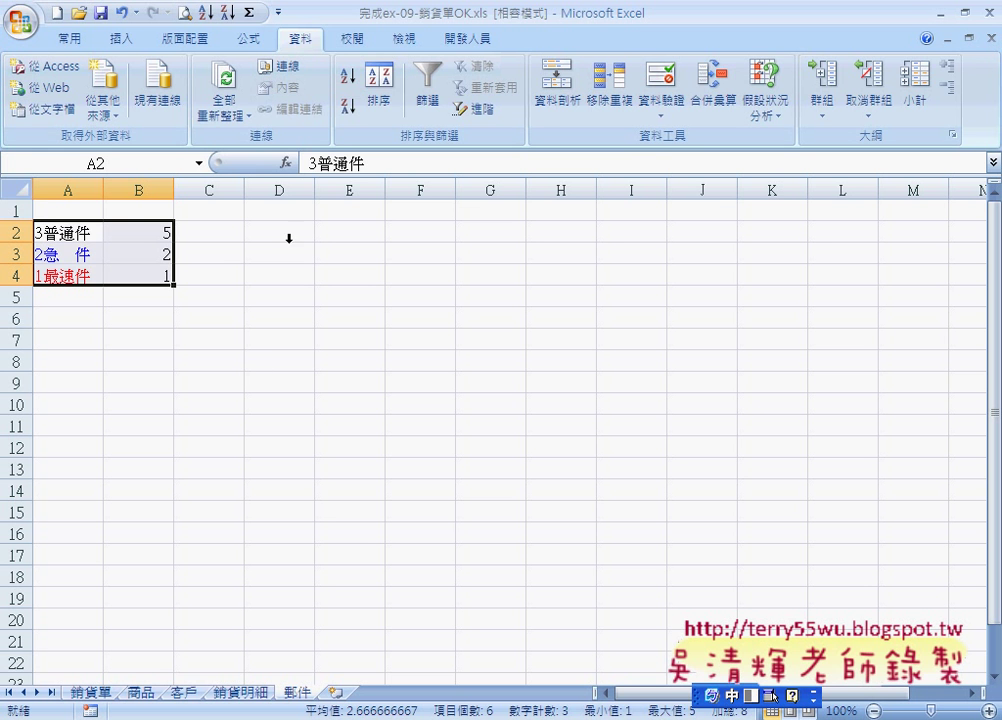
Enter headers 性質 in A1 and 天數 in B1, then select A1:A4
click(249, 40)
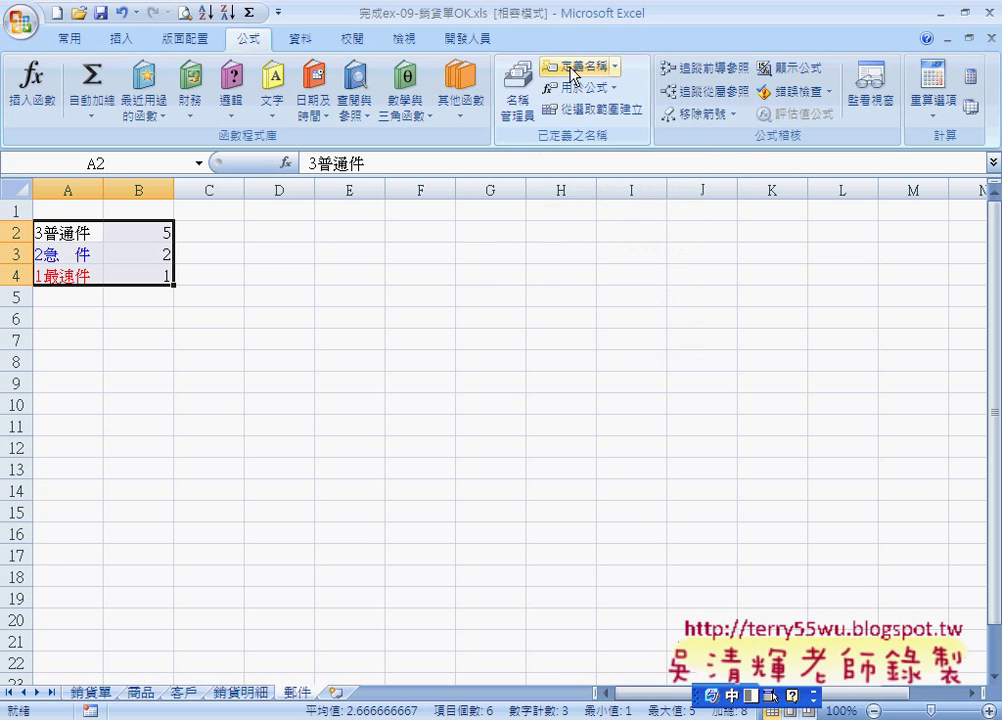
click(75, 210)
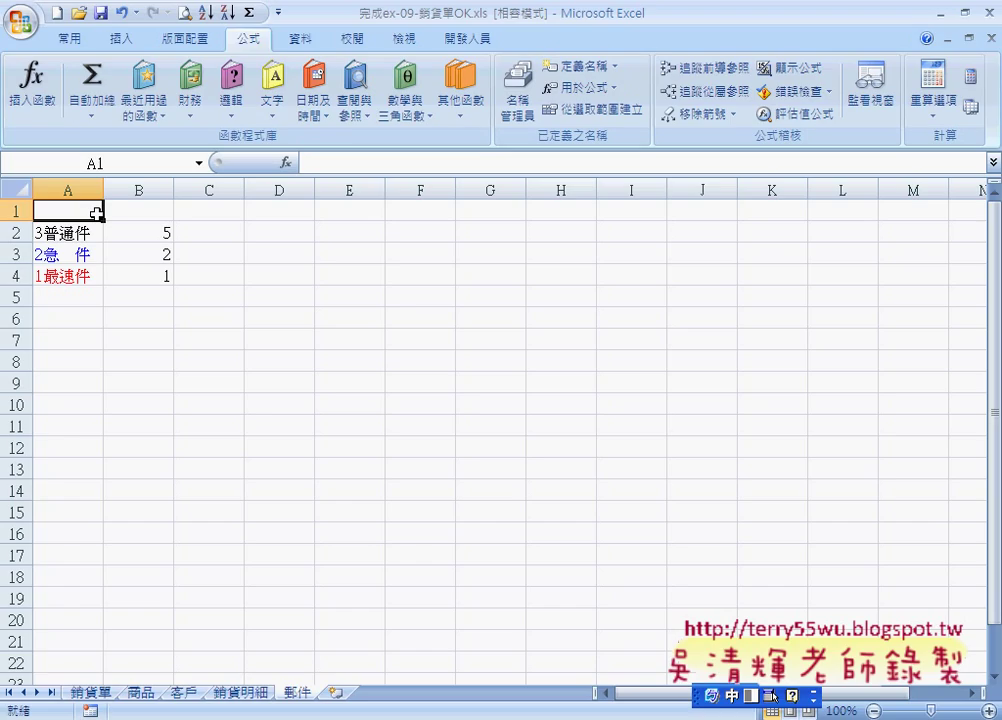
text(性)
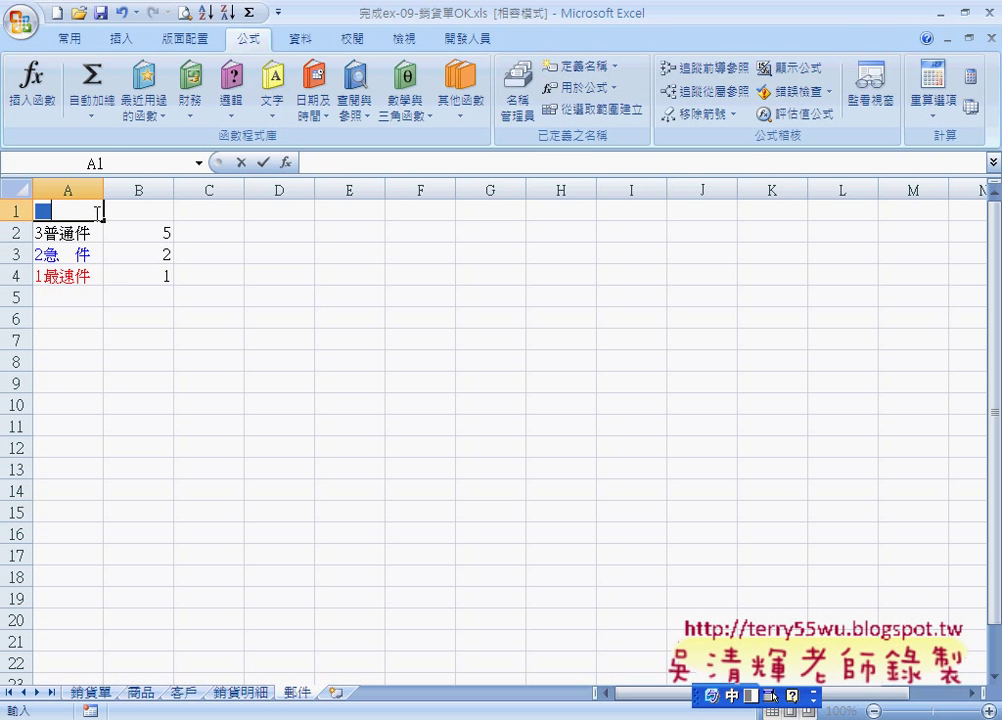
text(質)
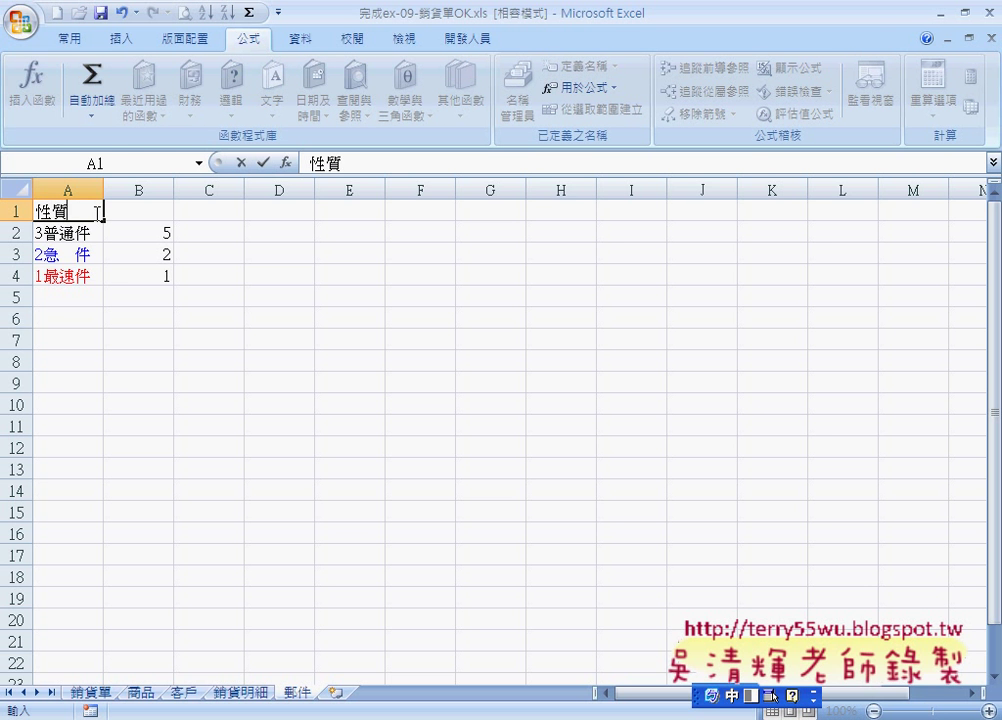
key(Tab)
text(天)
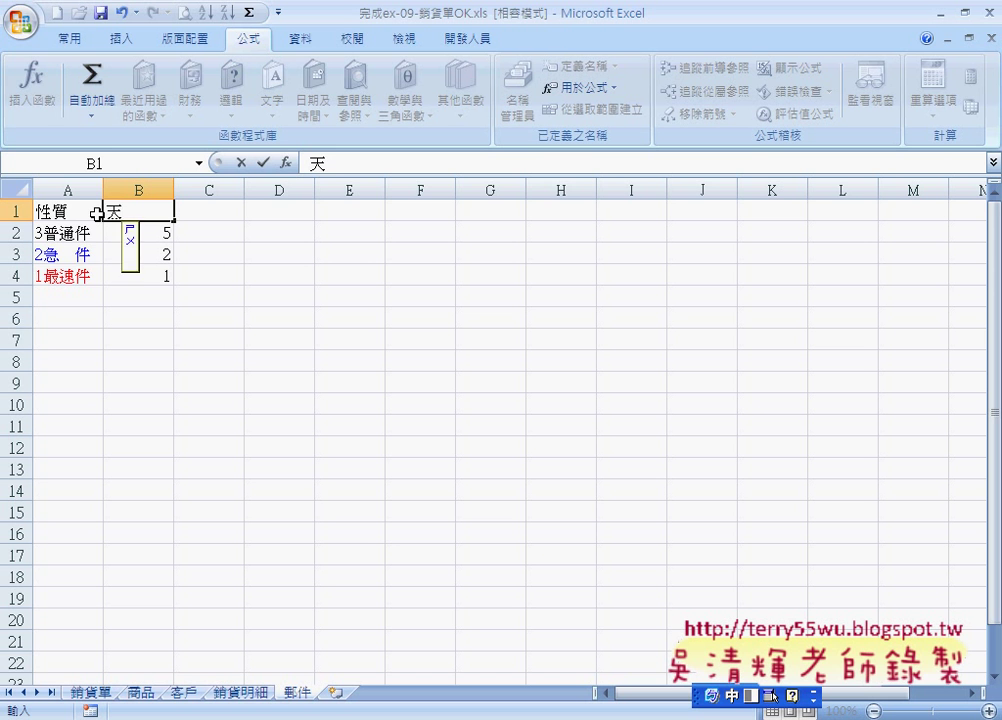
text(數)
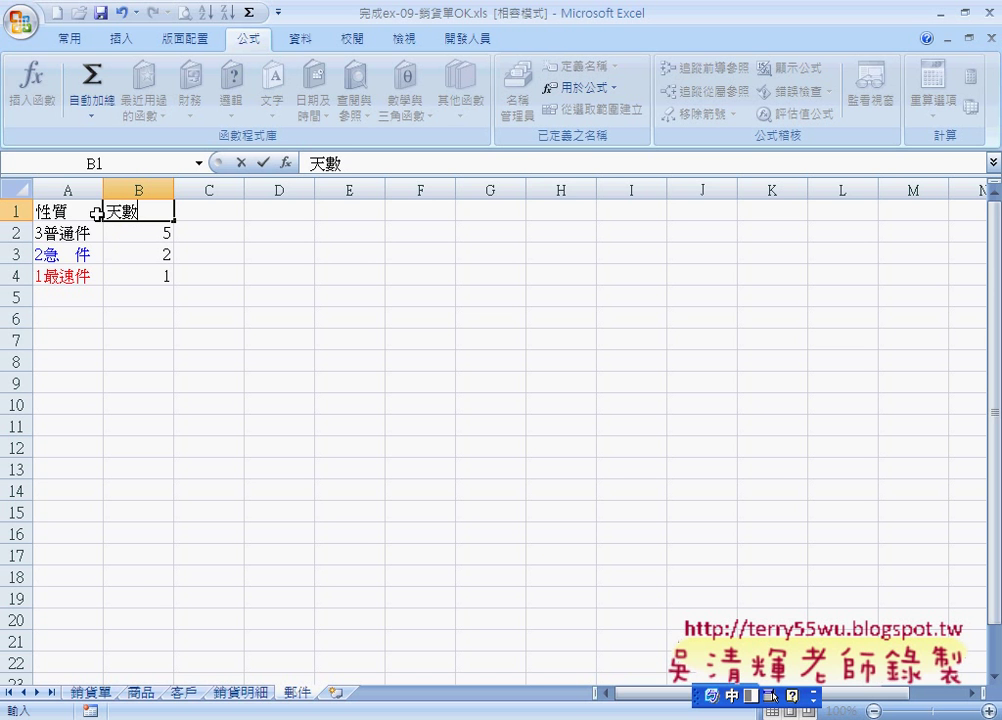
mouse_move(83, 212)
mouse_down()
mouse_move(83, 253)
mouse_move(119, 266)
mouse_up()
drag(72, 212, 76, 274)
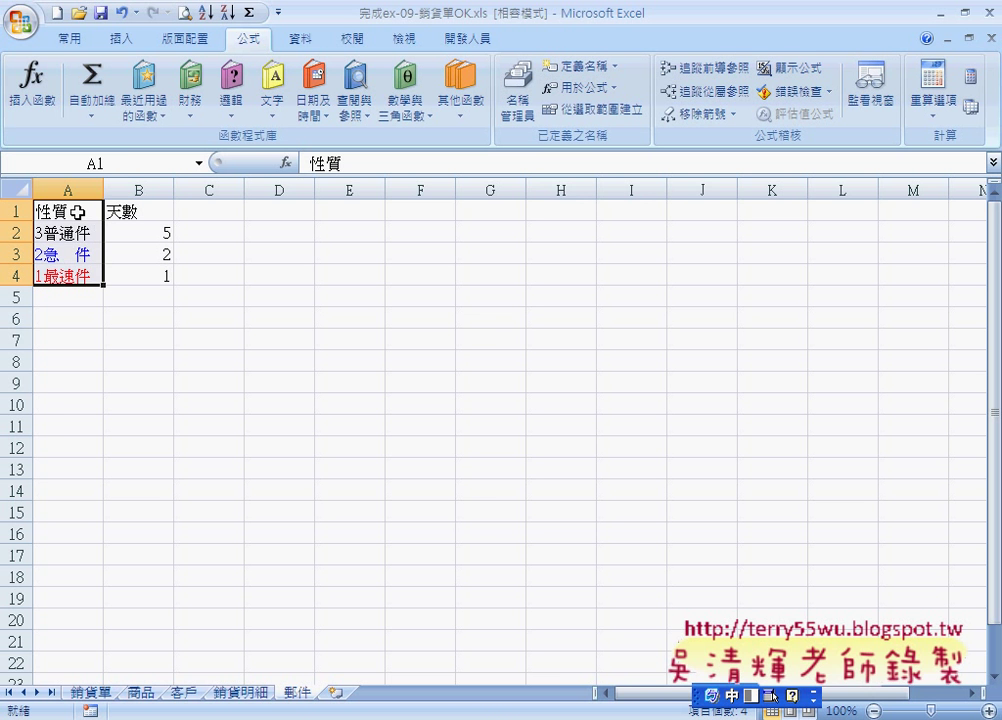
Create the name 性質 for A2:A4 from the top-row header
drag(77, 212, 78, 271)
click(614, 115)
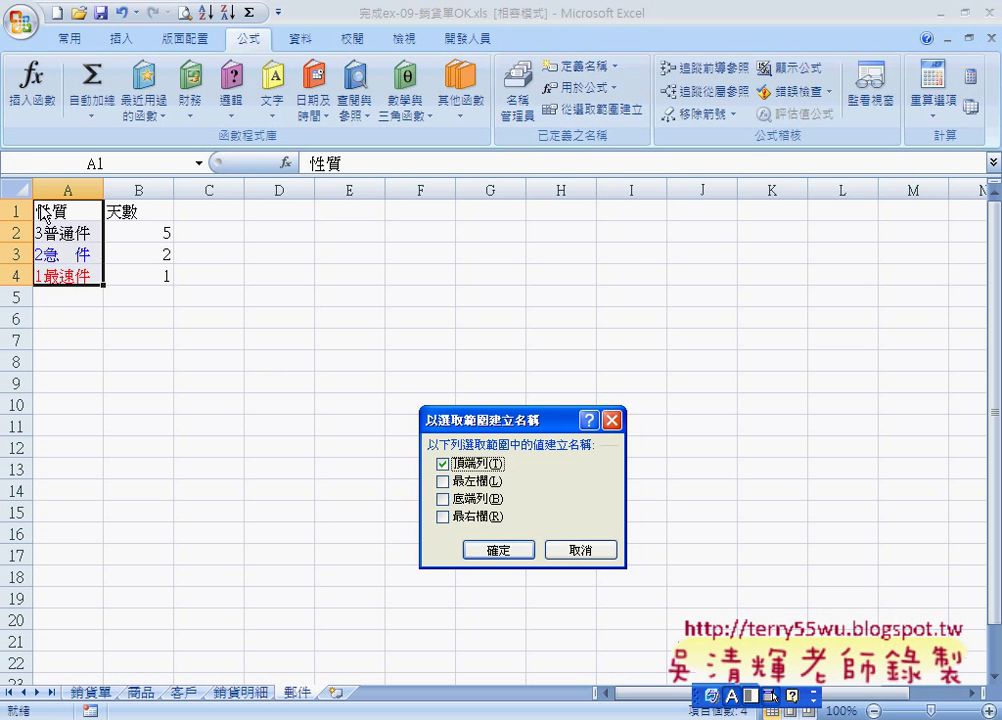
click(504, 548)
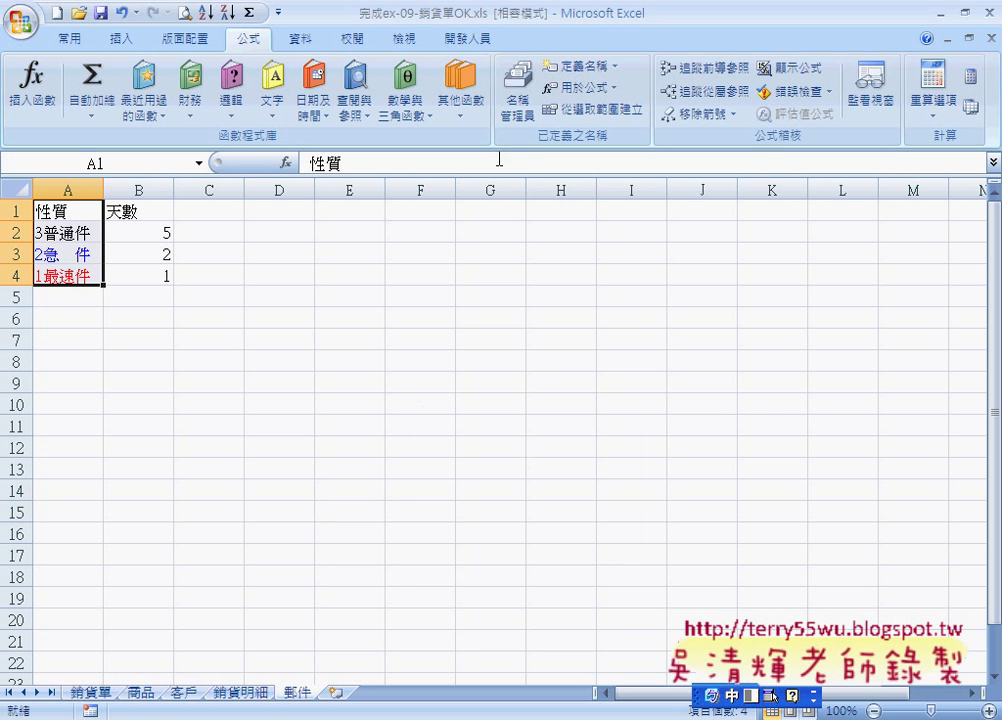
Verify in Name Manager that 性質 refers to =郵件!$A$2:$A$4, then return to 銷貨單
click(517, 110)
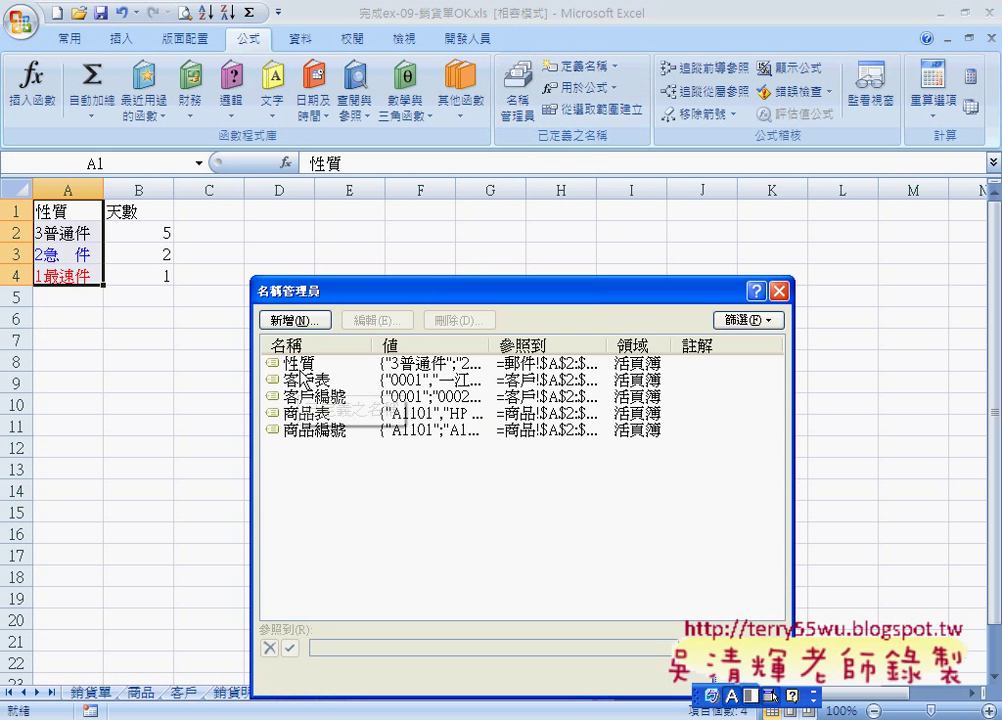
click(312, 364)
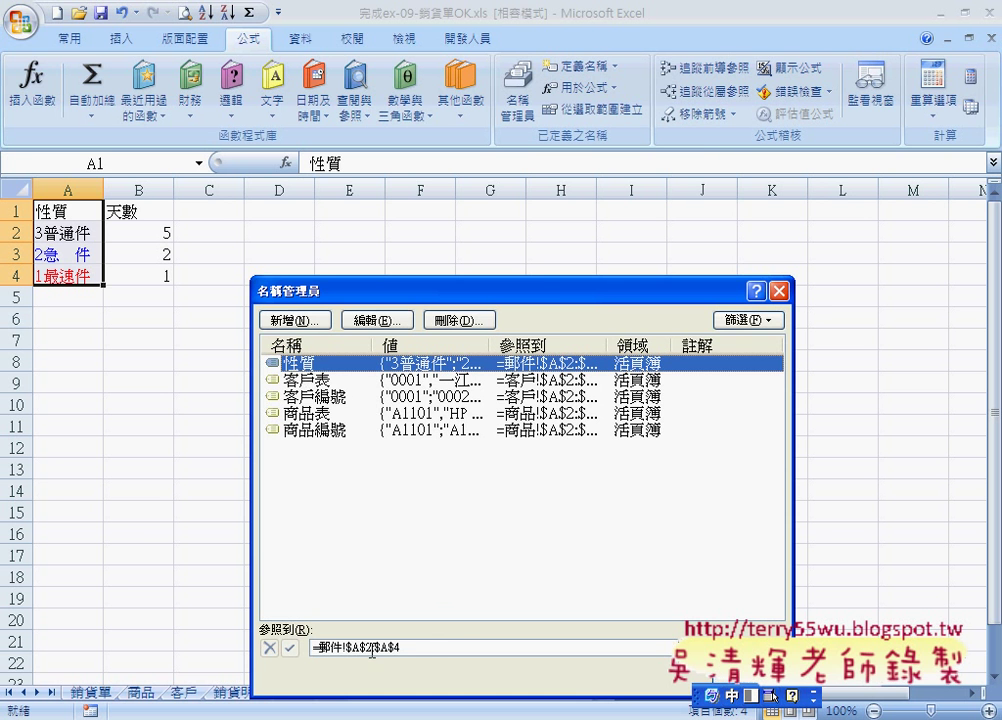
drag(550, 291, 529, 163)
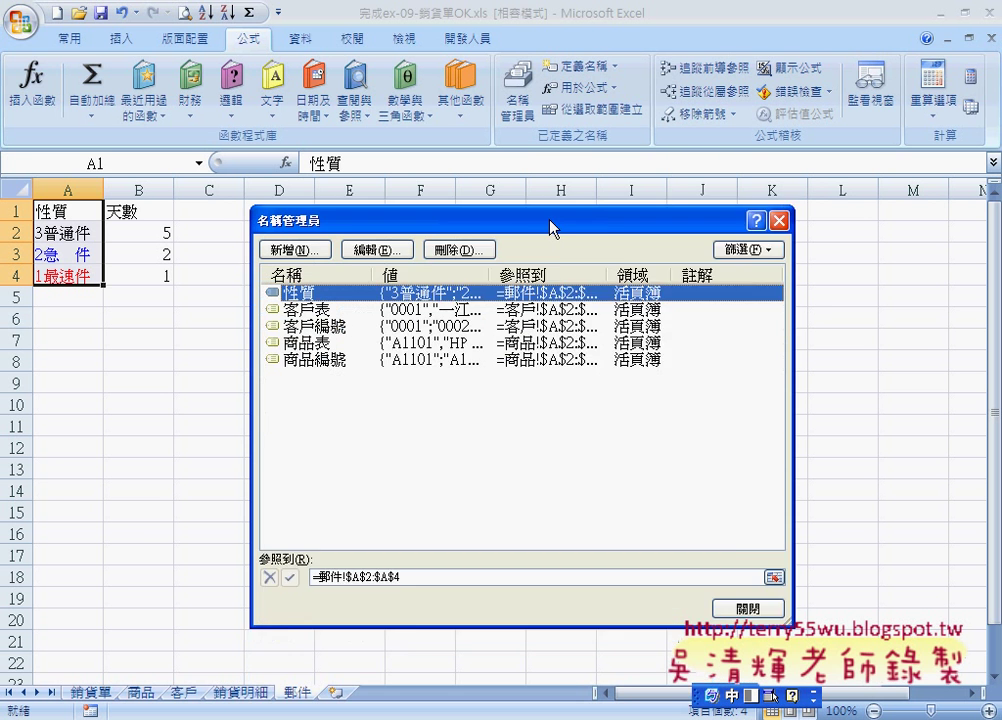
click(724, 551)
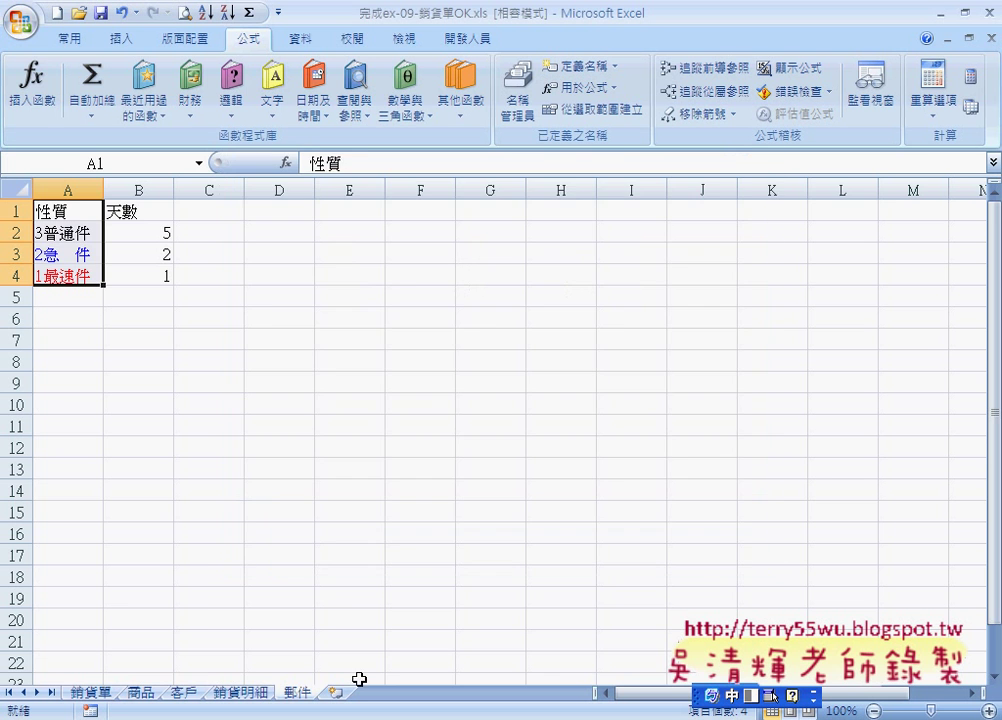
click(92, 692)
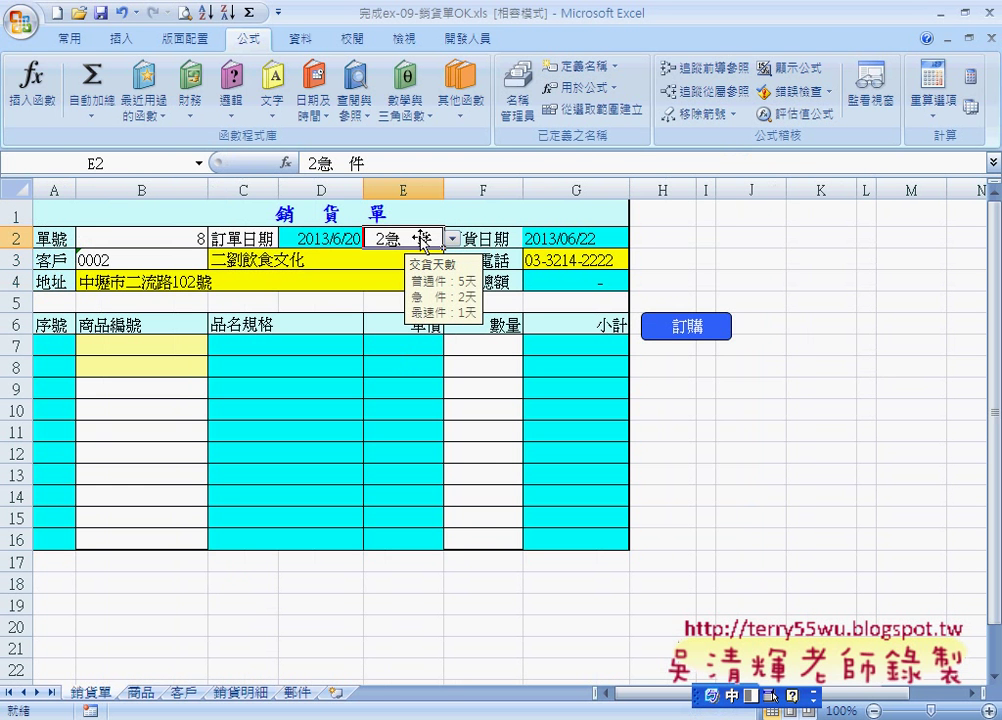
Replace E2's validation source with the defined name =性質 using Paste Name (F3)
click(405, 40)
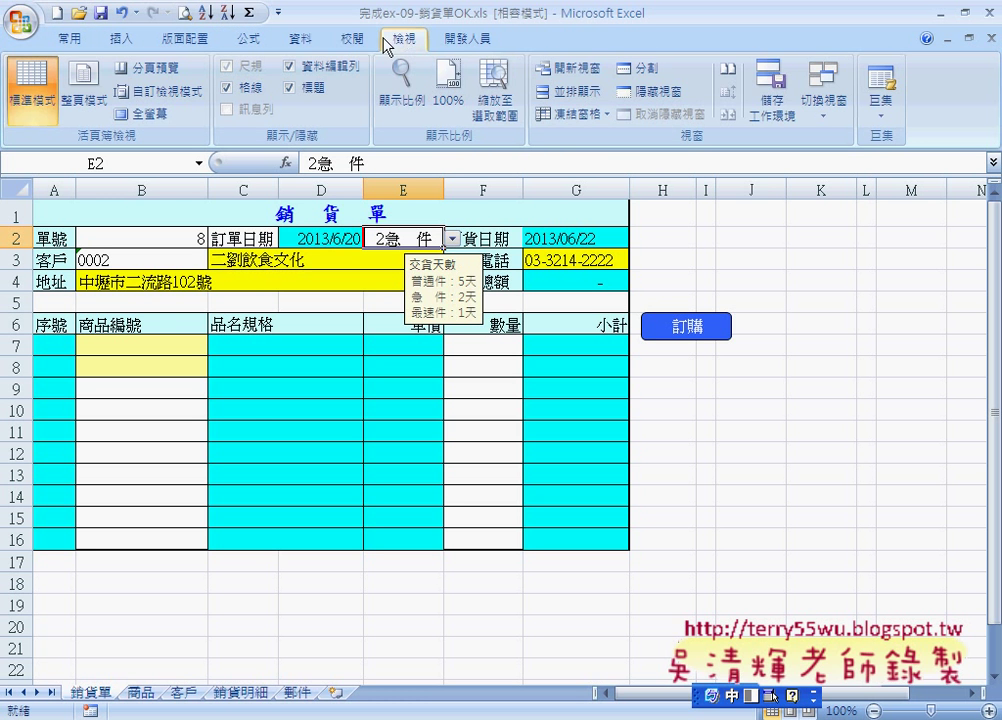
click(308, 40)
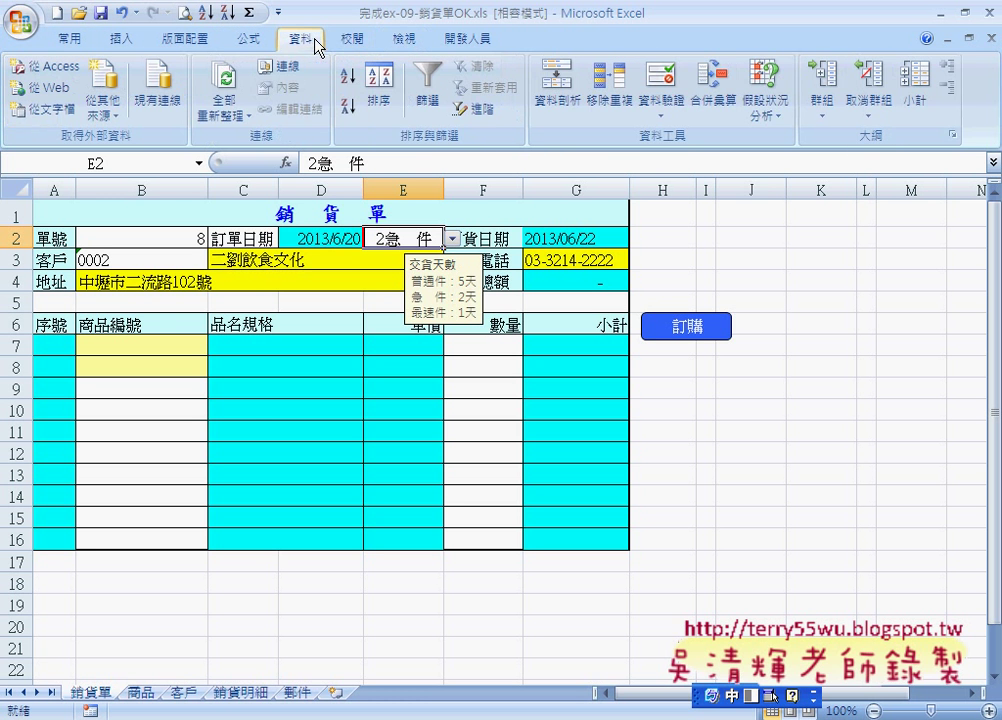
click(673, 99)
click(700, 139)
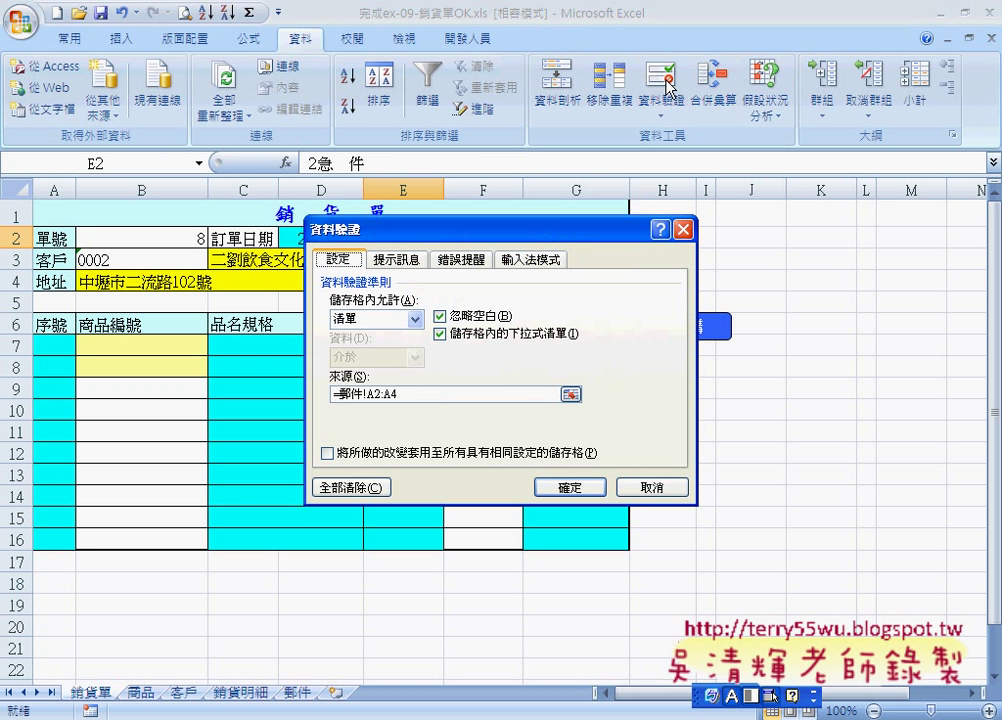
drag(407, 395, 333, 400)
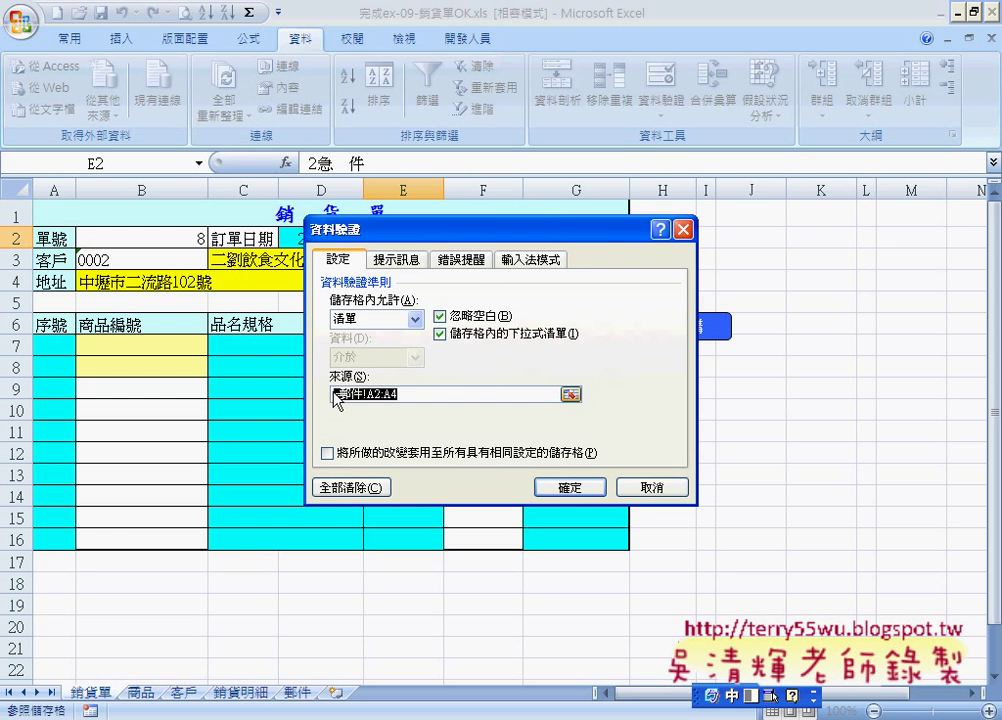
key(F3)
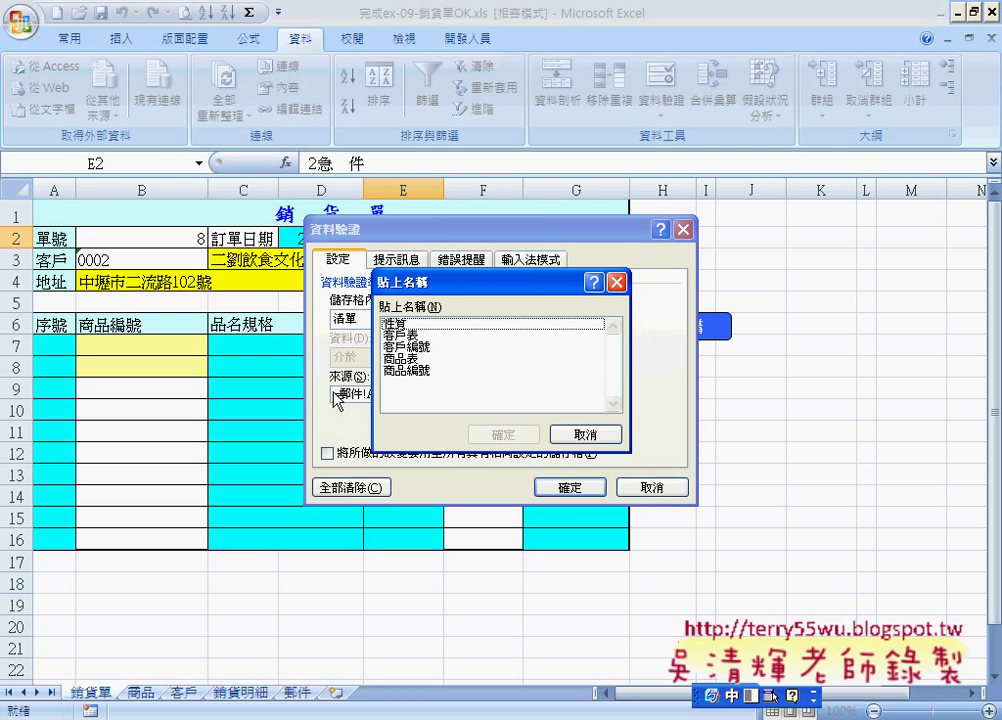
click(392, 325)
click(490, 437)
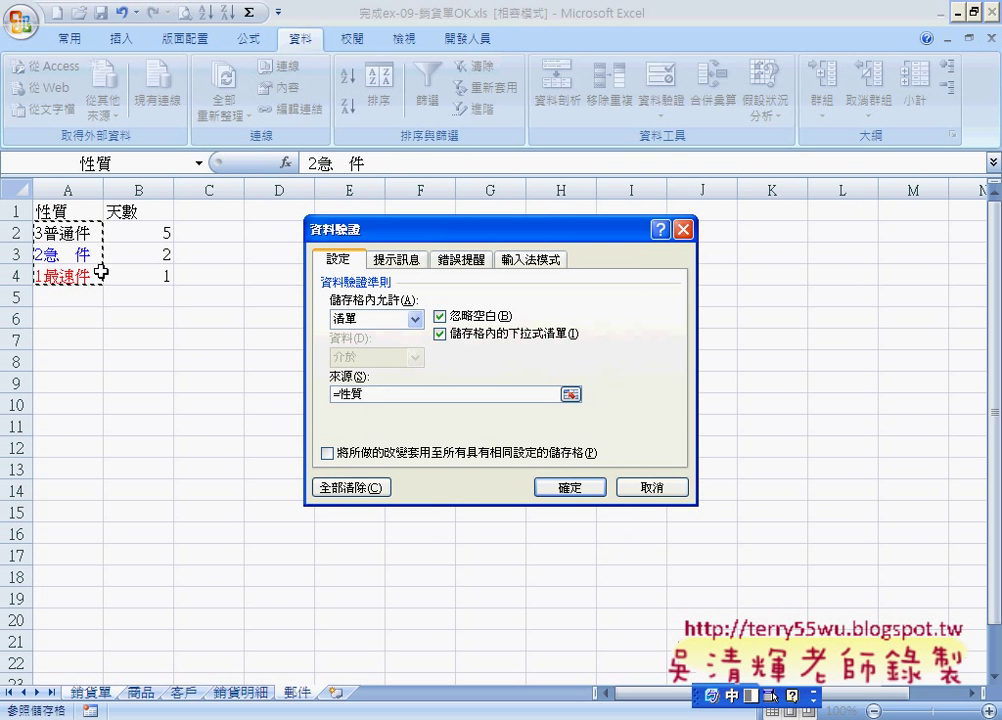
click(571, 487)
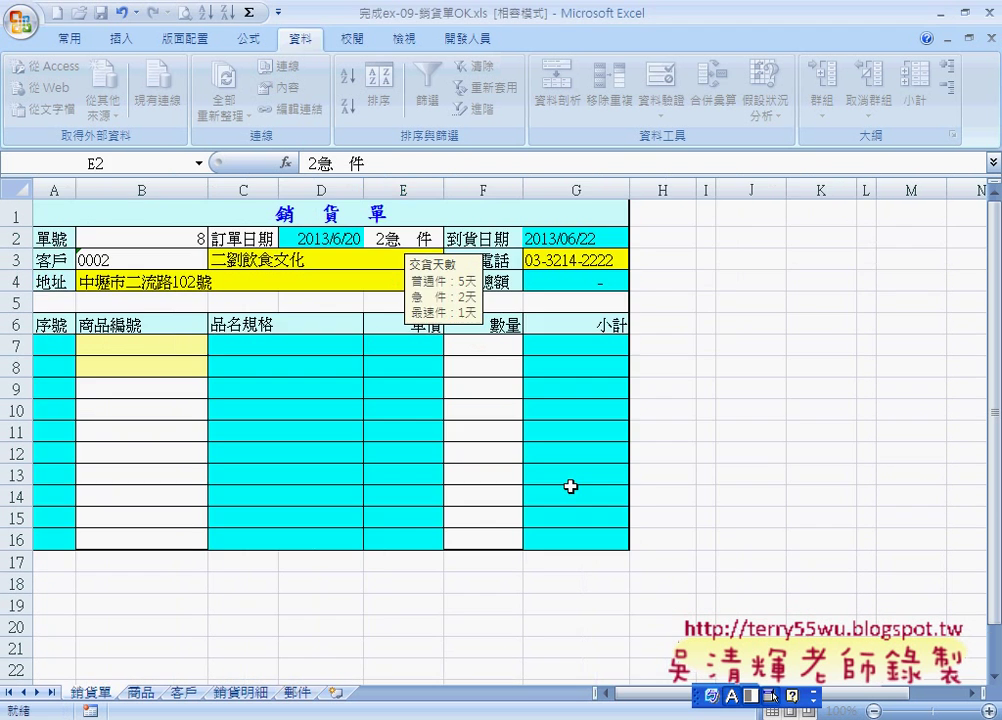
Check E2's dropdown shows the three delivery types and review its validation settings unchanged
click(453, 239)
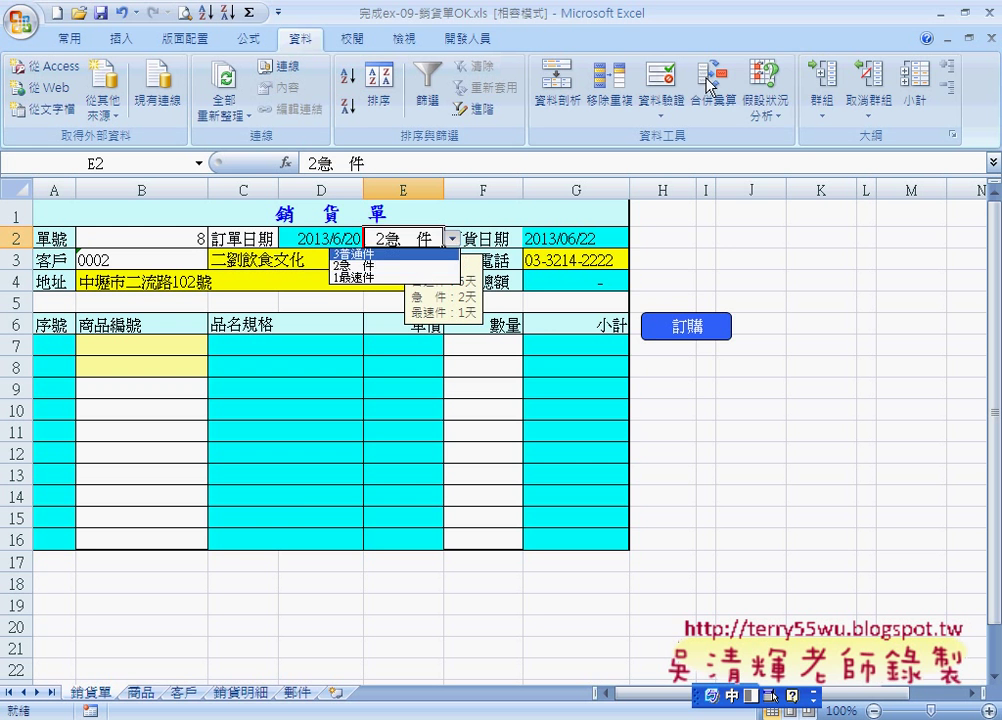
click(360, 265)
click(666, 90)
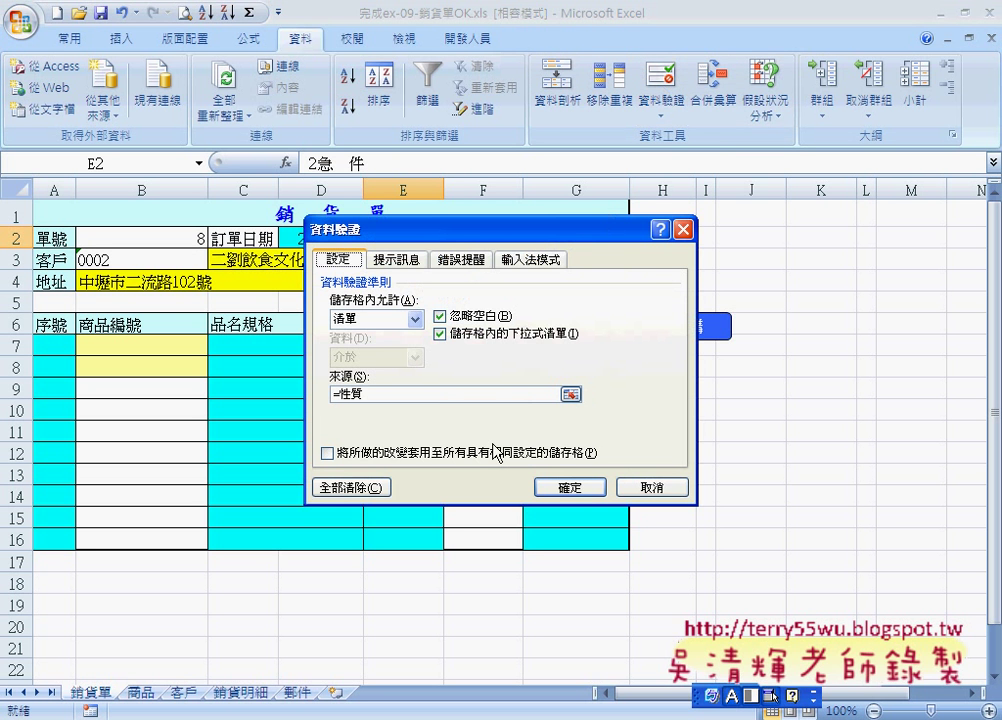
click(668, 490)
Copy the three delivery types from 郵件!A2:A4 and paste them into a new Notepad note
click(297, 693)
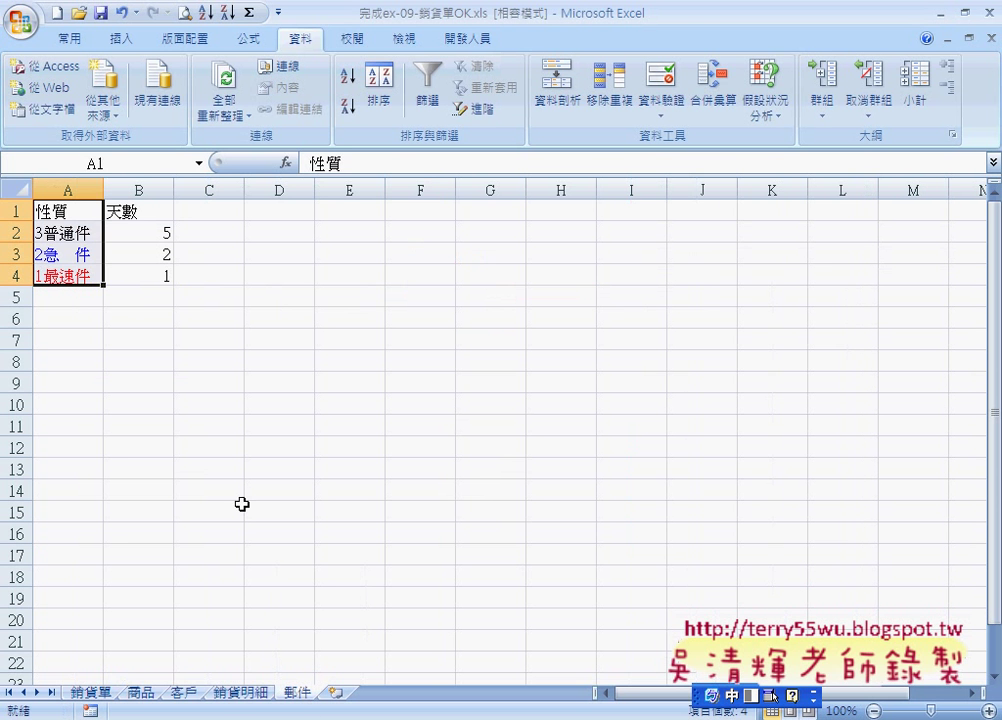
drag(50, 233, 63, 280)
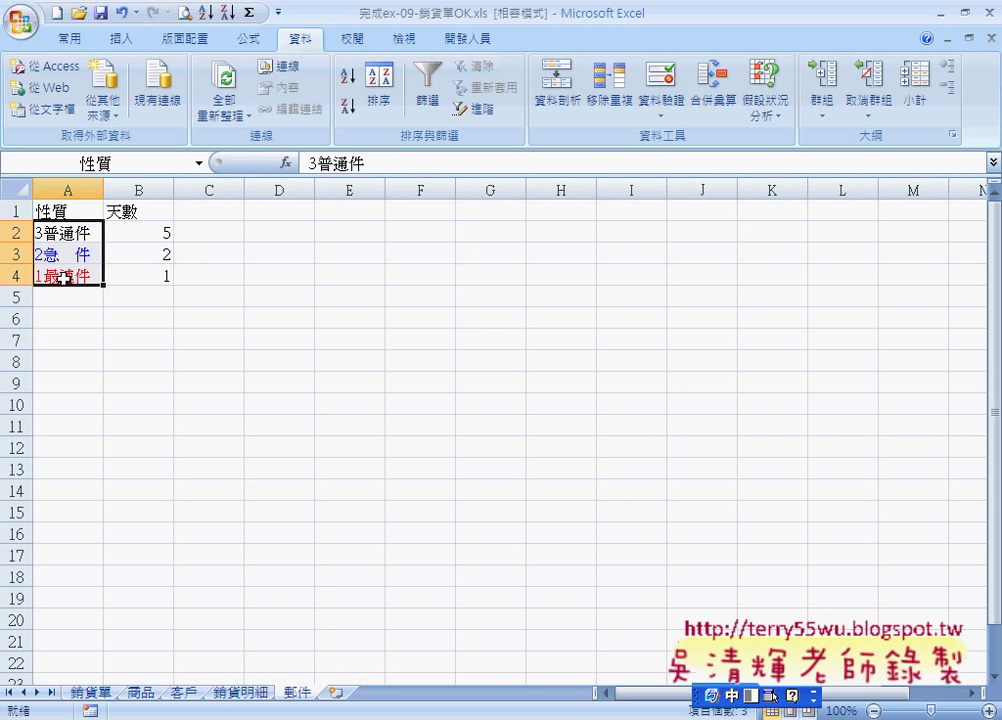
key(ctrl+c)
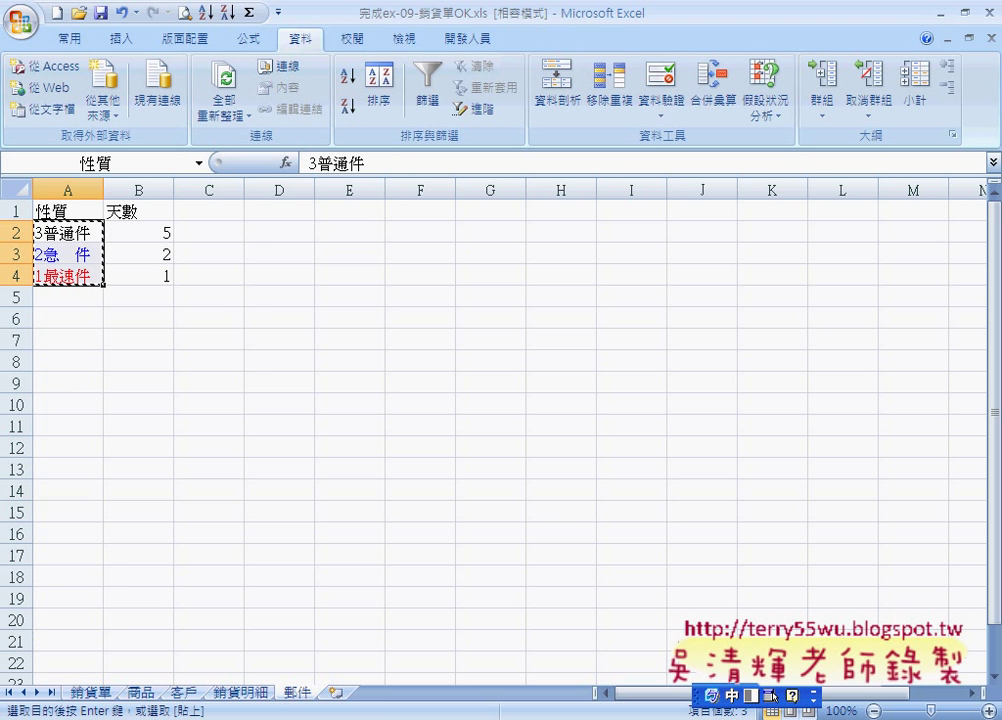
key(super)
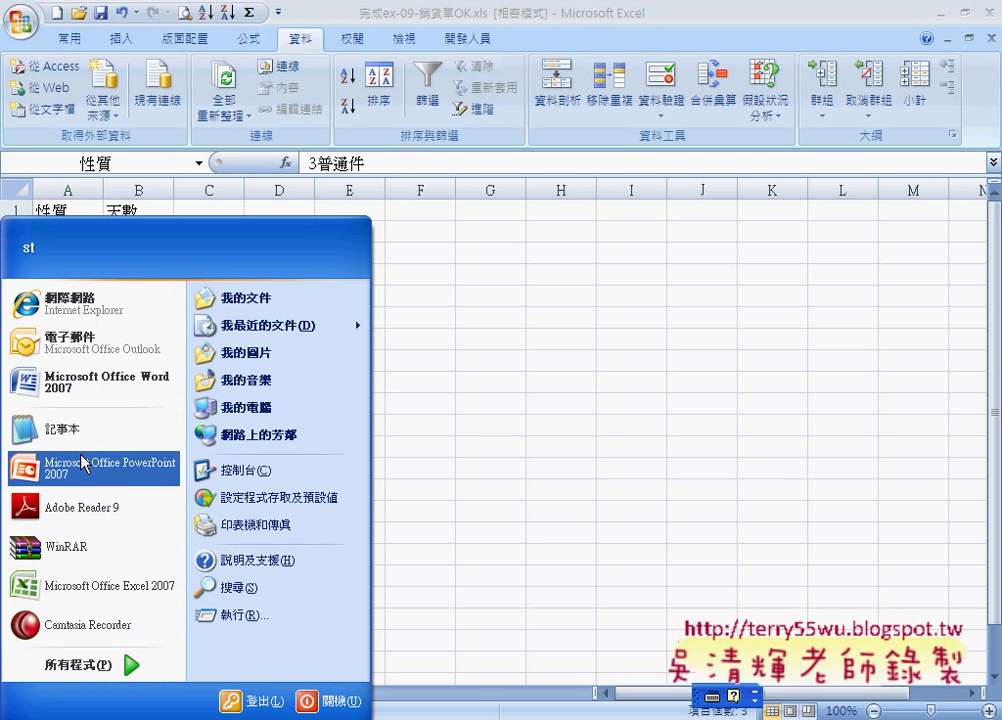
right_click(474, 340)
click(514, 413)
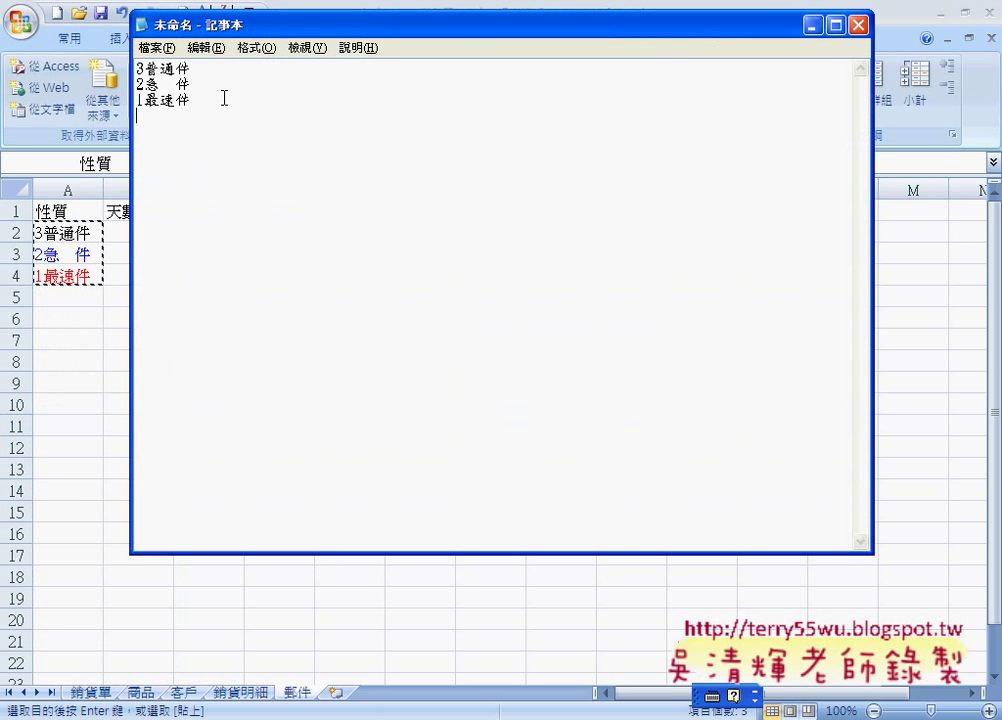
Join them into one line, 3普通件,2急 件,1最速件, and copy that line
click(196, 67)
key(Delete)
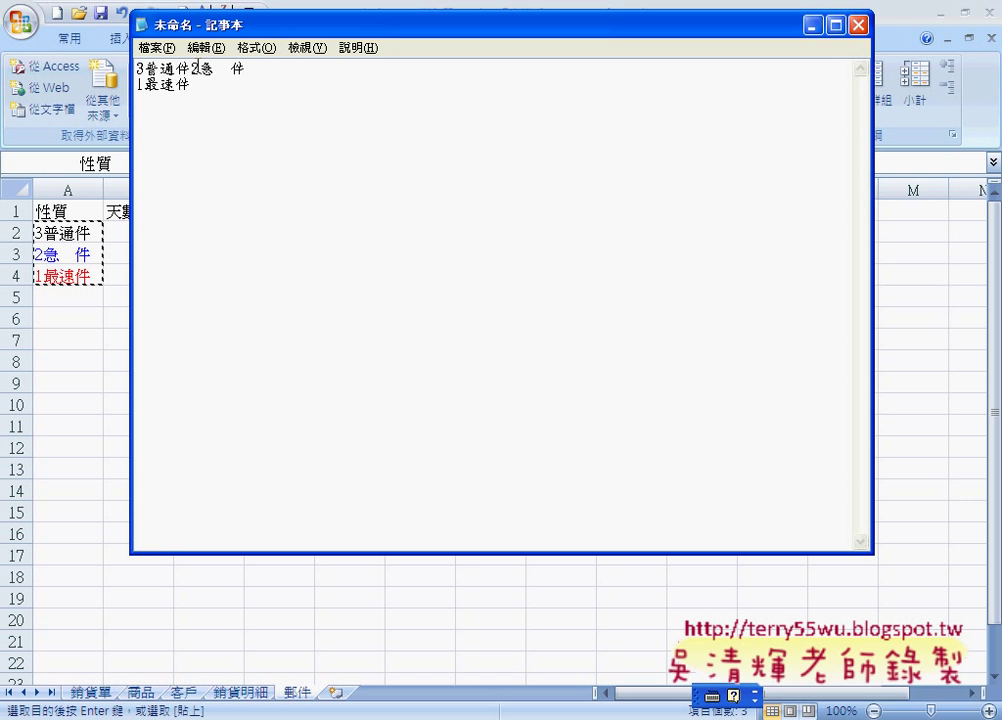
text(,)
key(End)
text(,)
key(Delete)
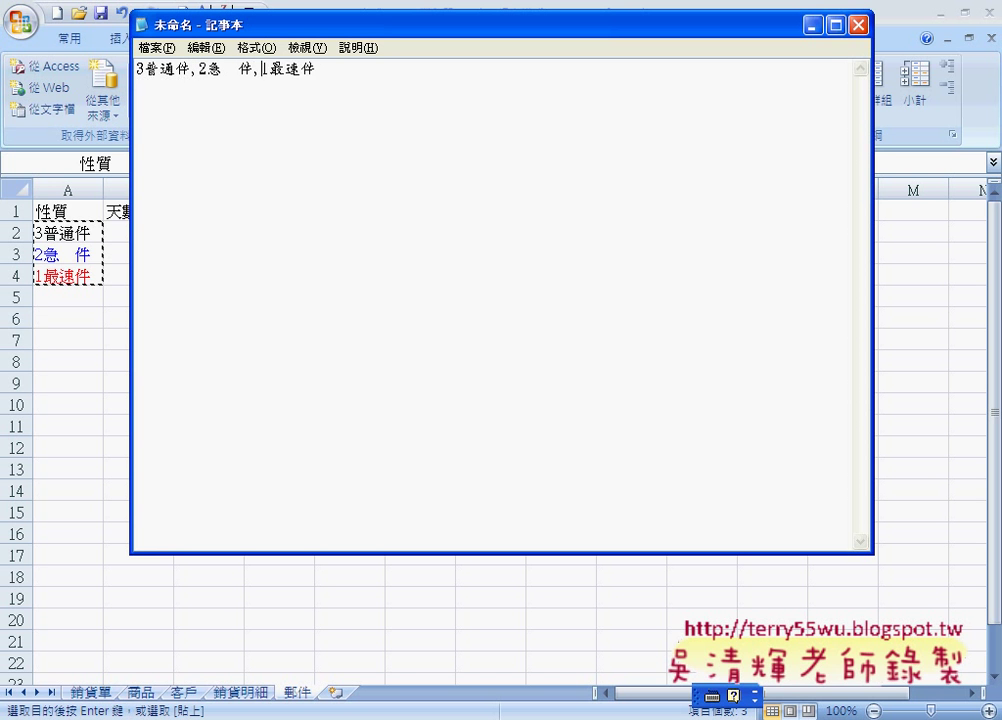
drag(318, 68, 136, 67)
right_click(226, 68)
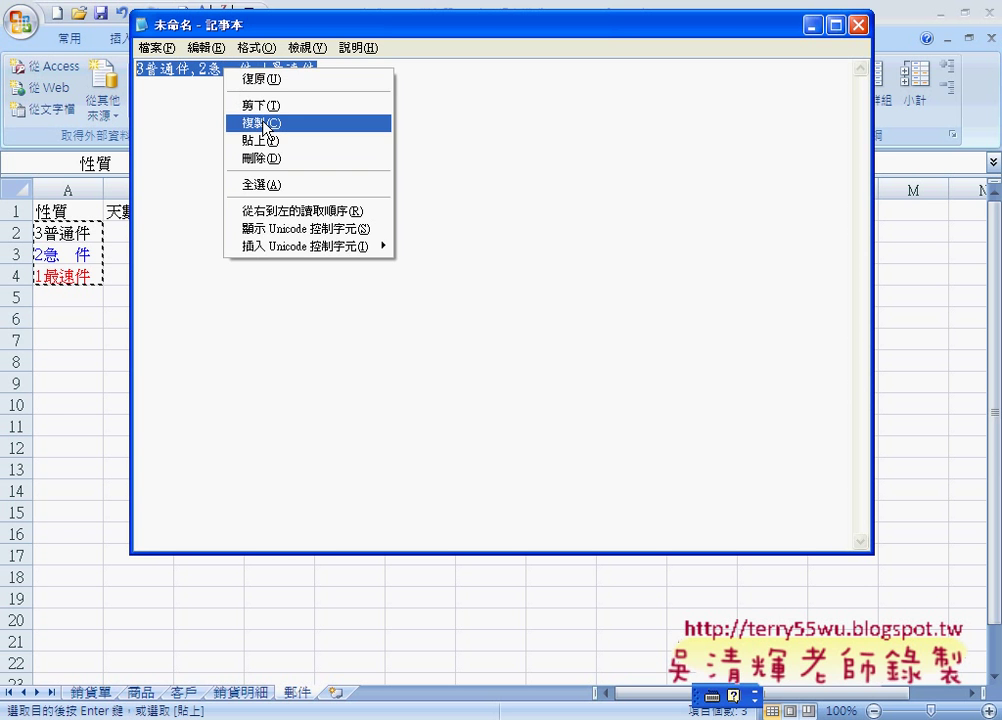
click(262, 122)
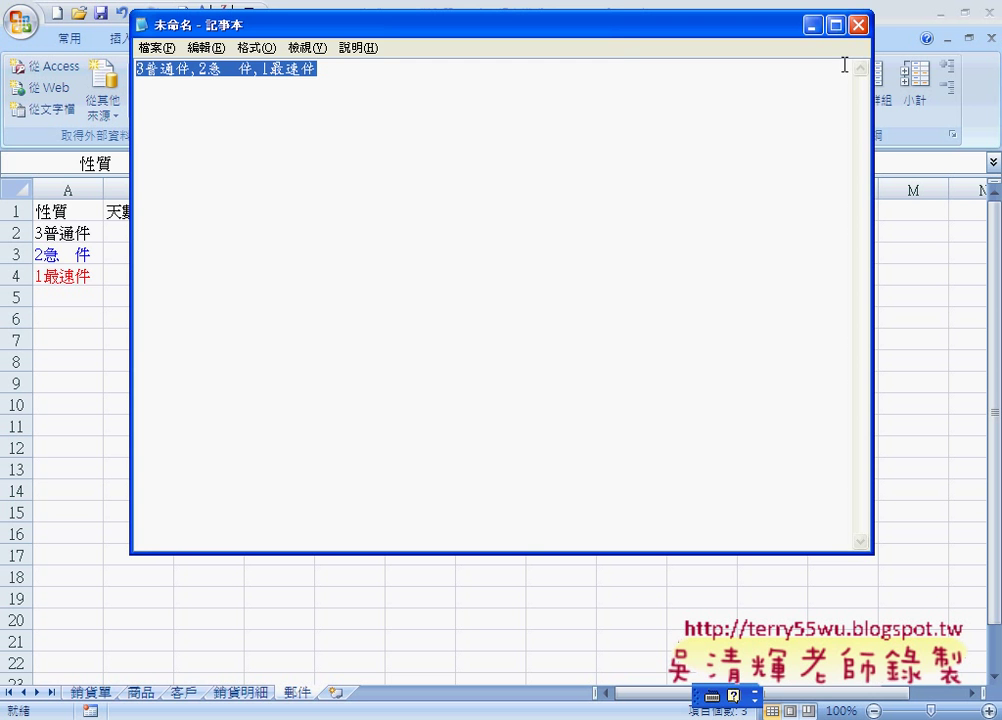
On 銷貨單, replace E2's validation source =性質 with the pasted list 3普通件,2急 件,1最速件, then check the dropdown choices
click(812, 25)
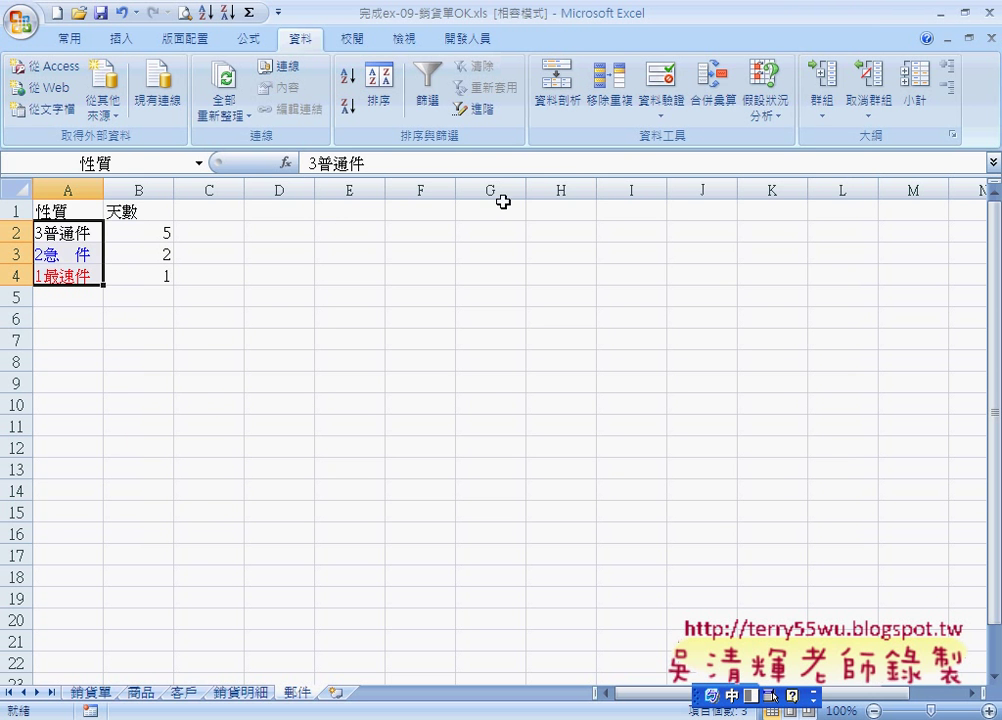
click(95, 692)
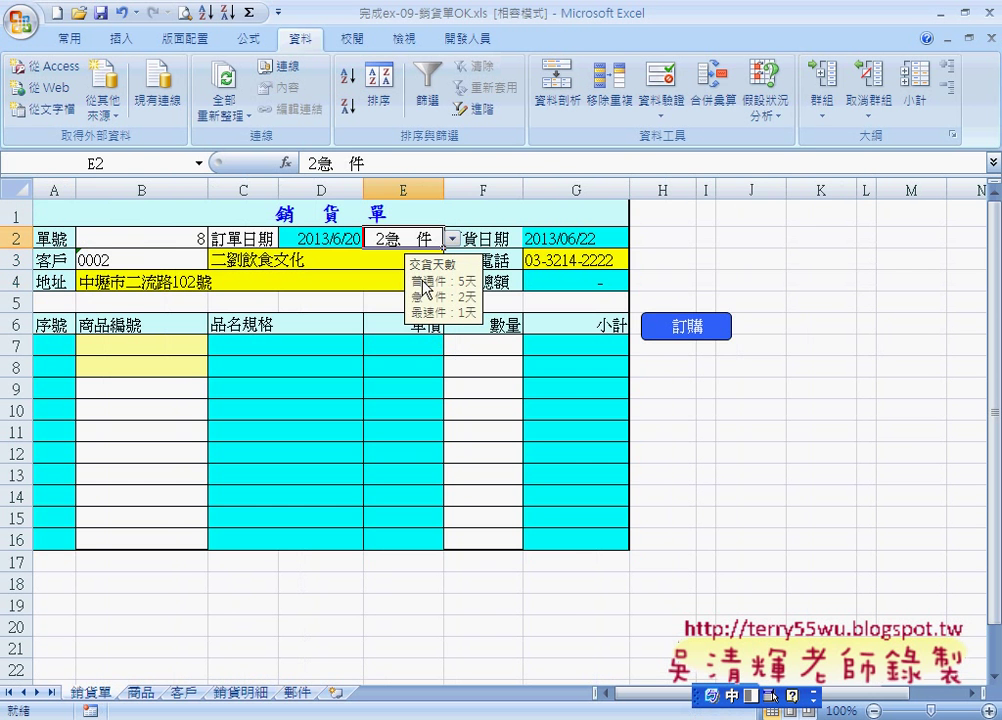
click(660, 80)
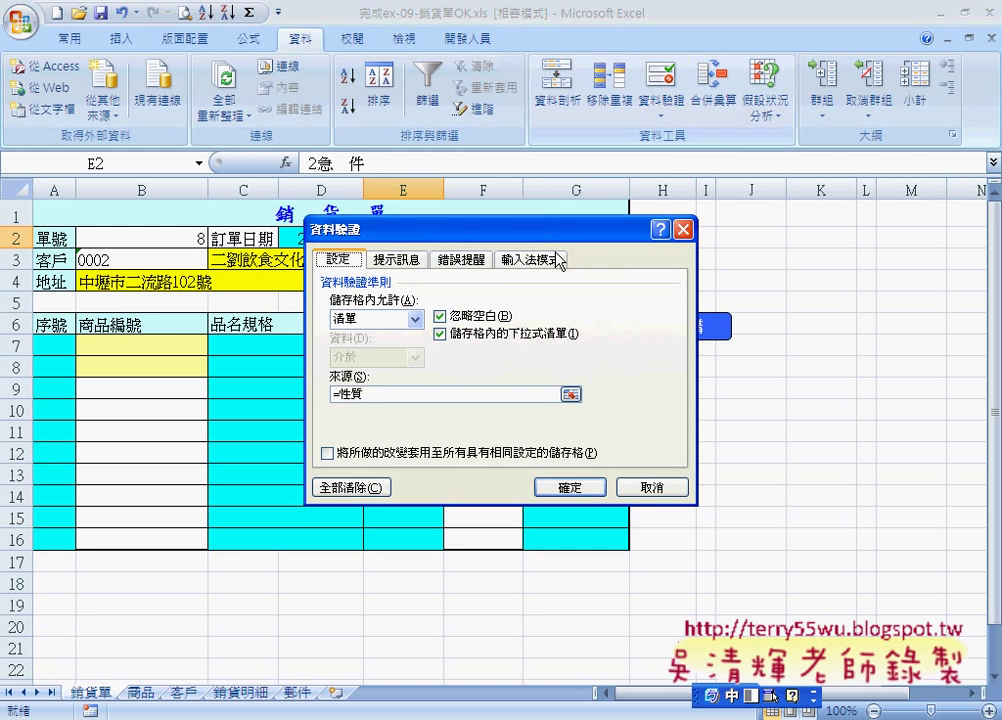
drag(381, 394, 313, 402)
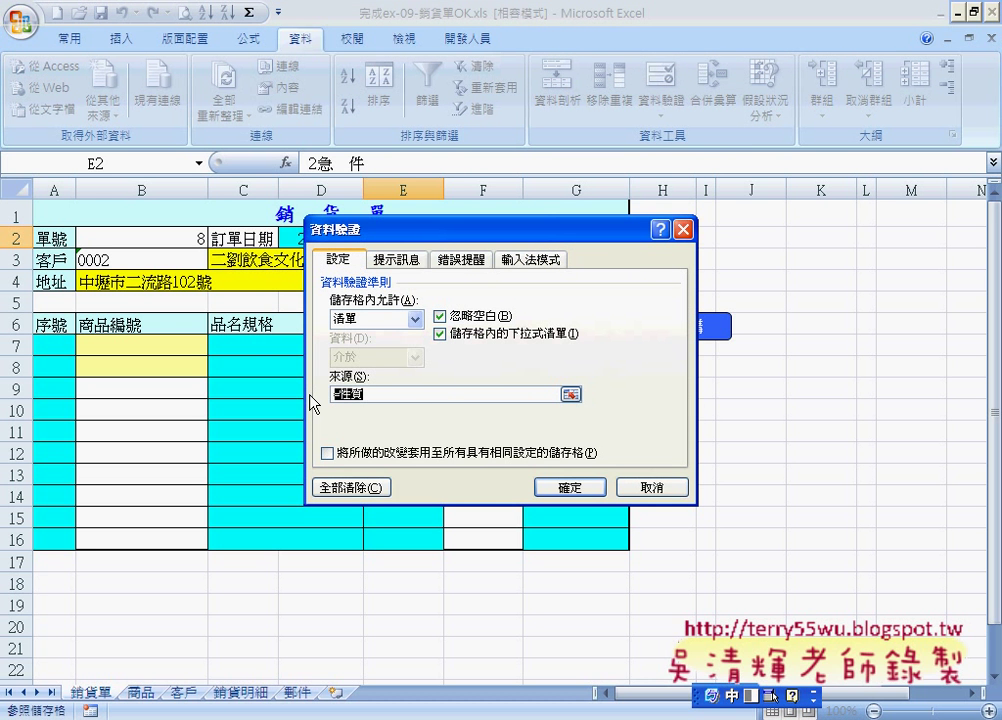
key(ctrl+v)
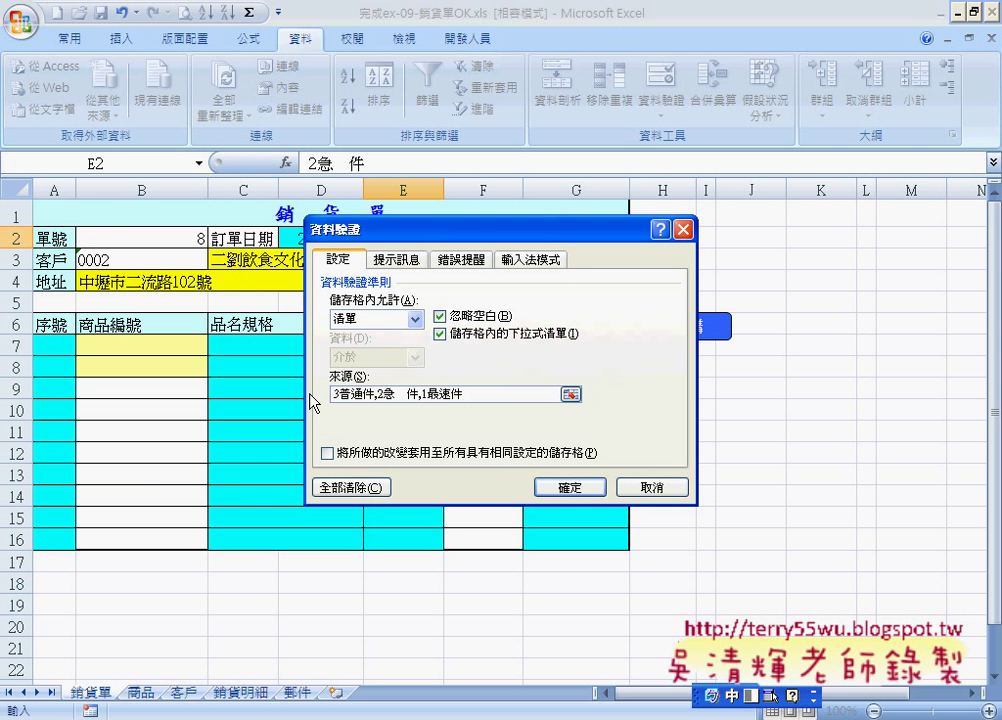
click(568, 487)
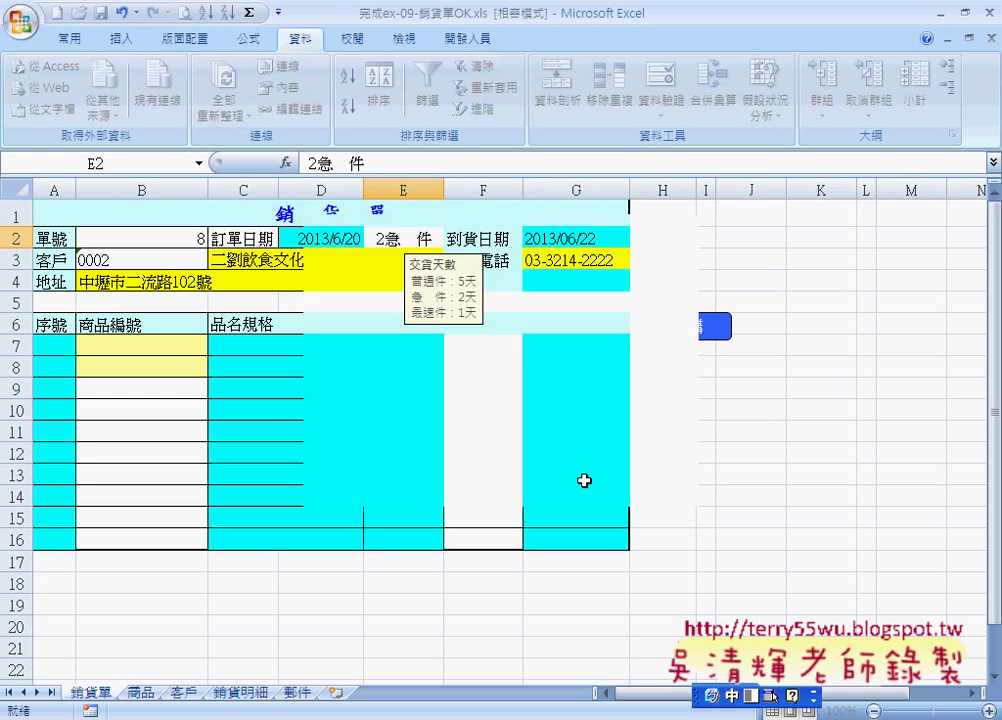
click(453, 239)
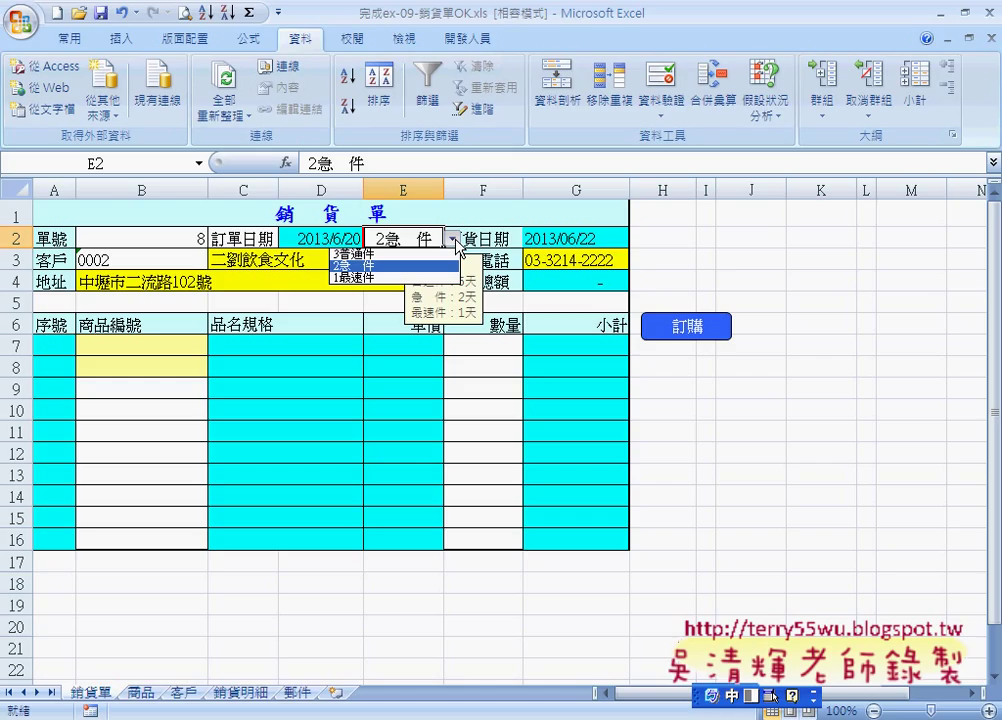
click(405, 239)
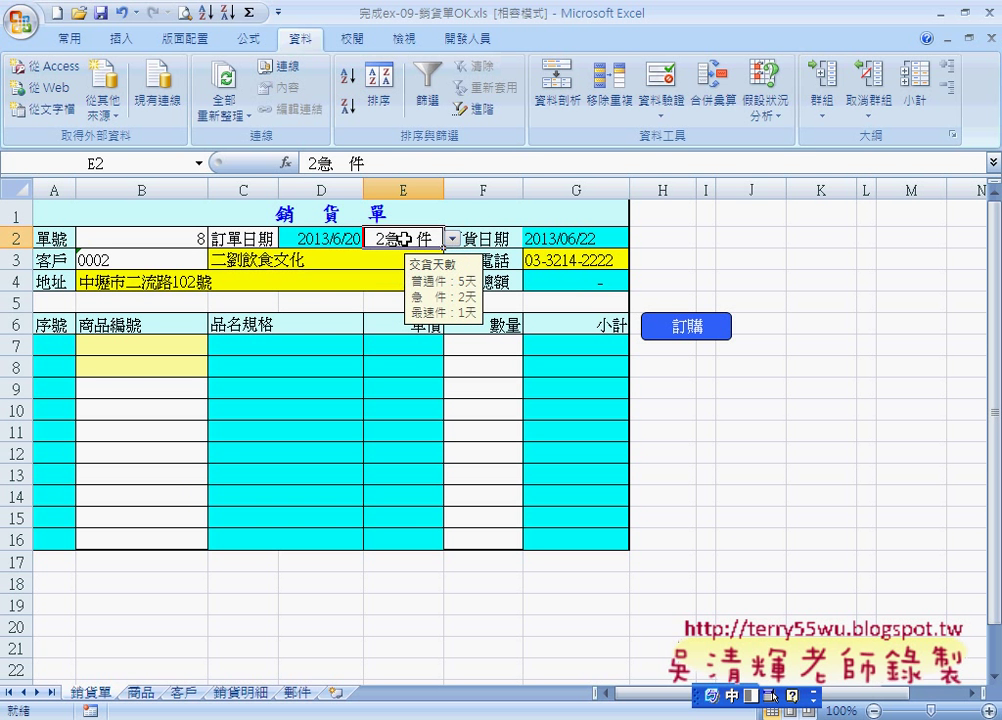